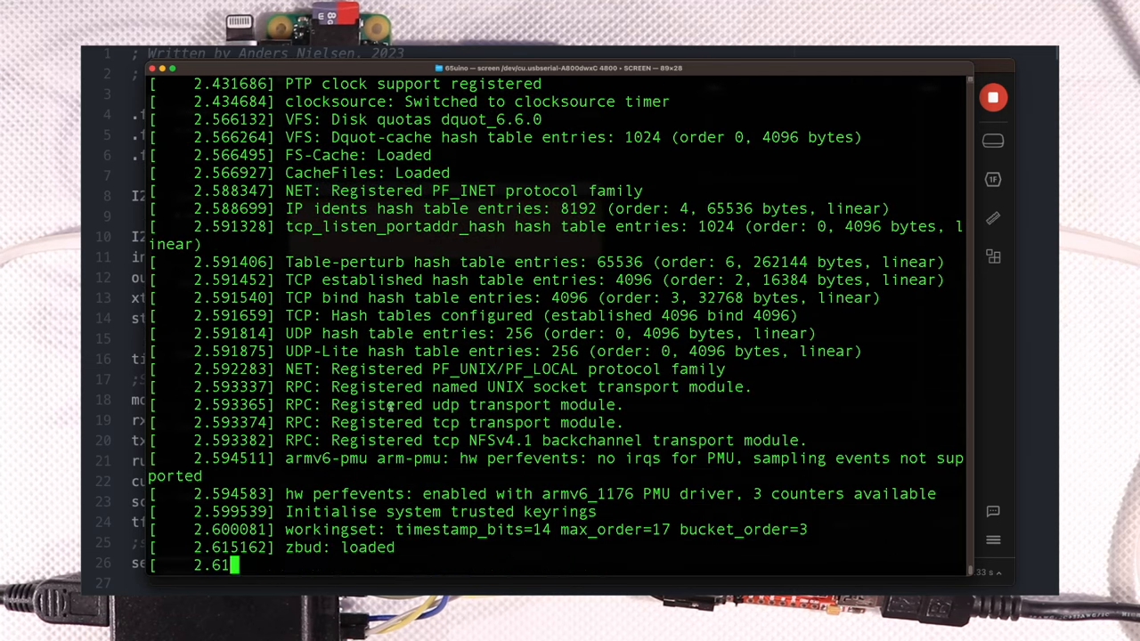
Let the Pi boot log run to the raspberrypi login prompt, then switch to the 6502 source
key("super+Tab")
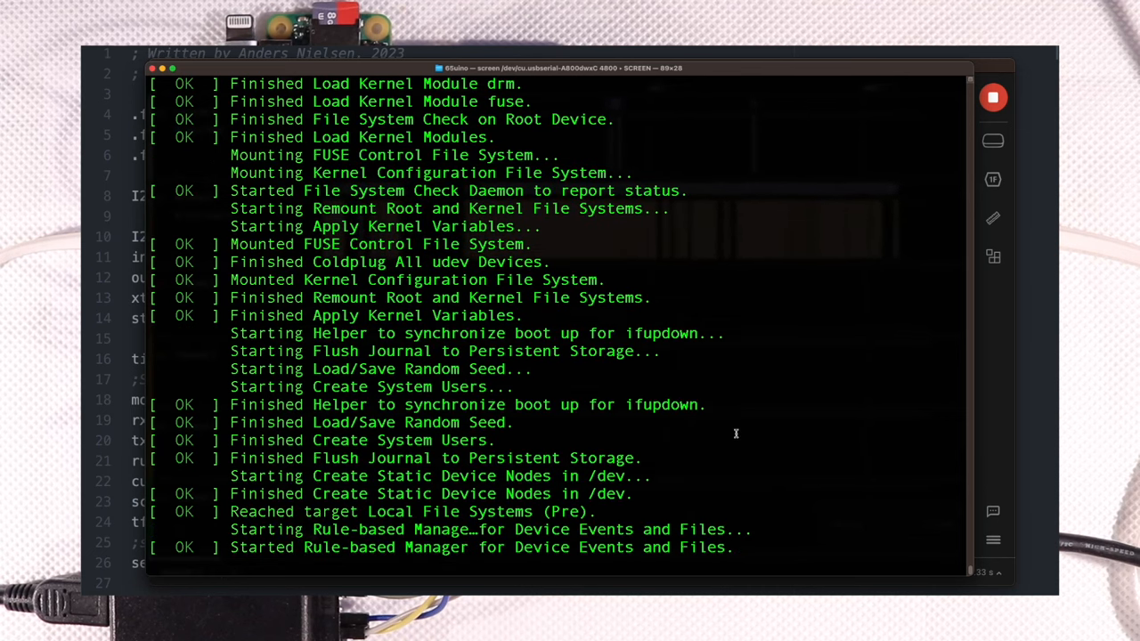
key("super+Tab")
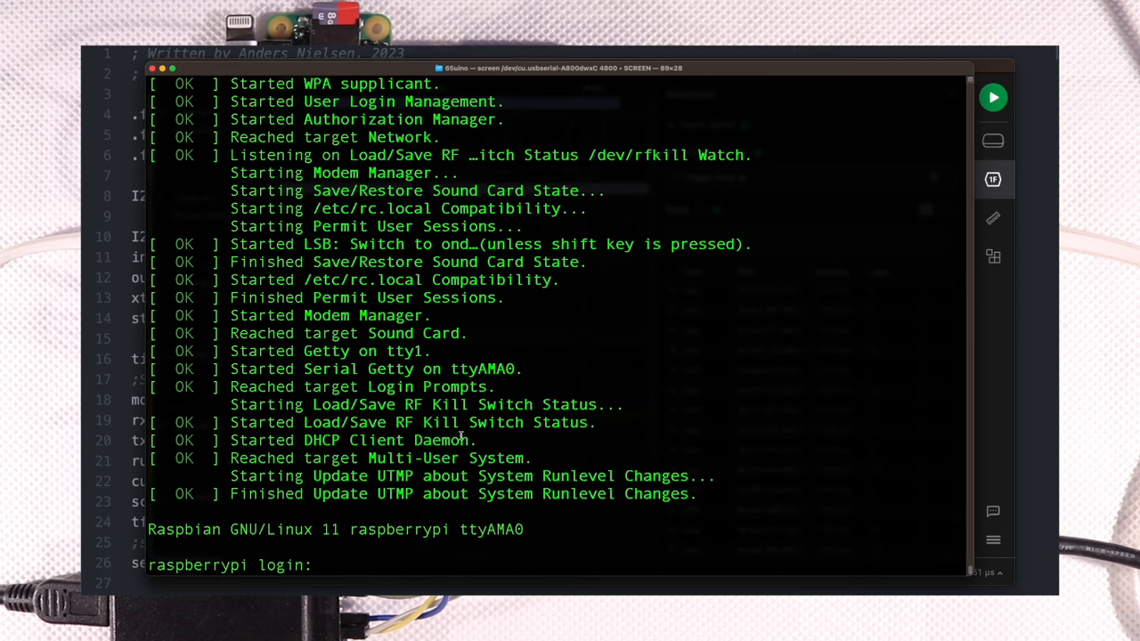
key("super+Tab")
key("super+Tab")
scroll(383, 325, "down", 10)
Search the file for 'xoff' then 'xon' to find the flow-control sends, and return to the code
key("super+f")
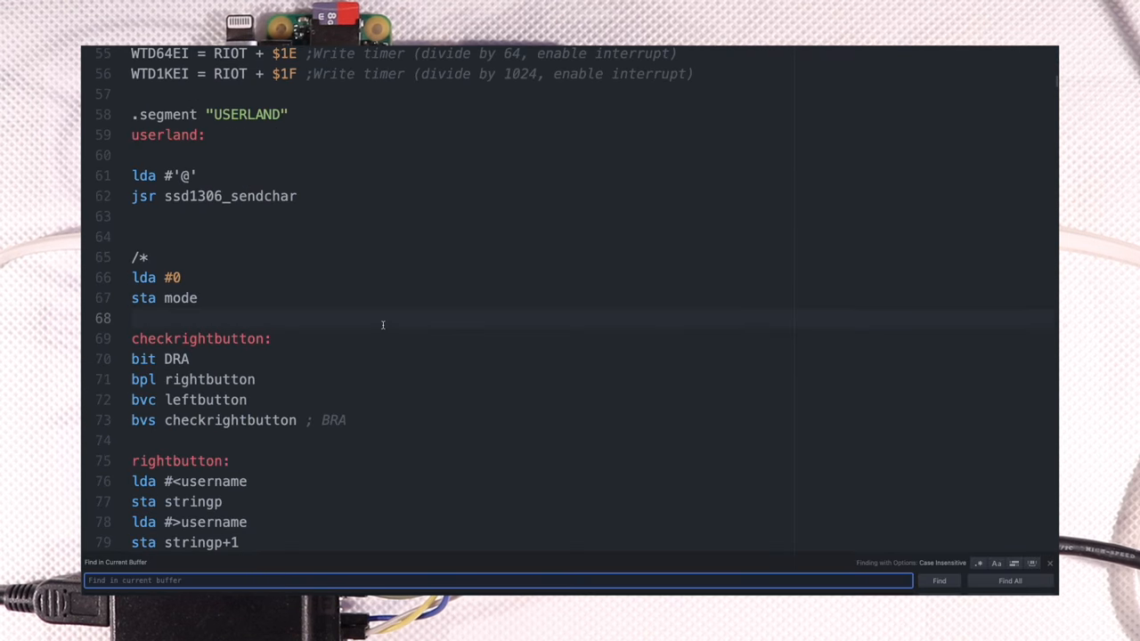
type("xoff")
key("Return")
left_click(586, 315)
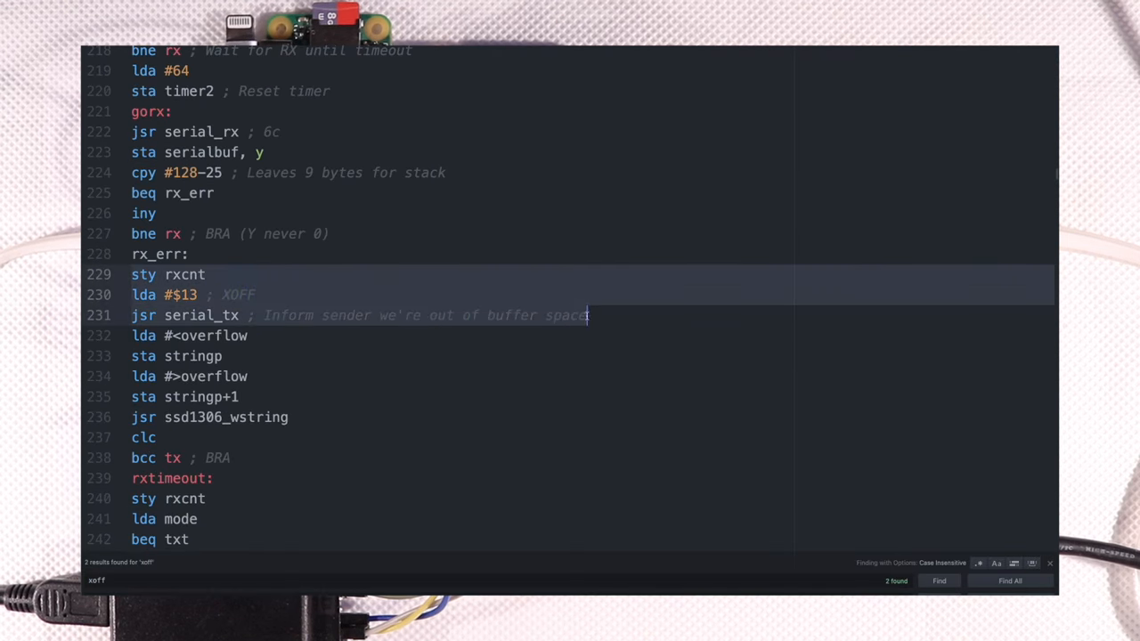
key("super+f")
type("xon")
key("Return")
left_click(188, 316)
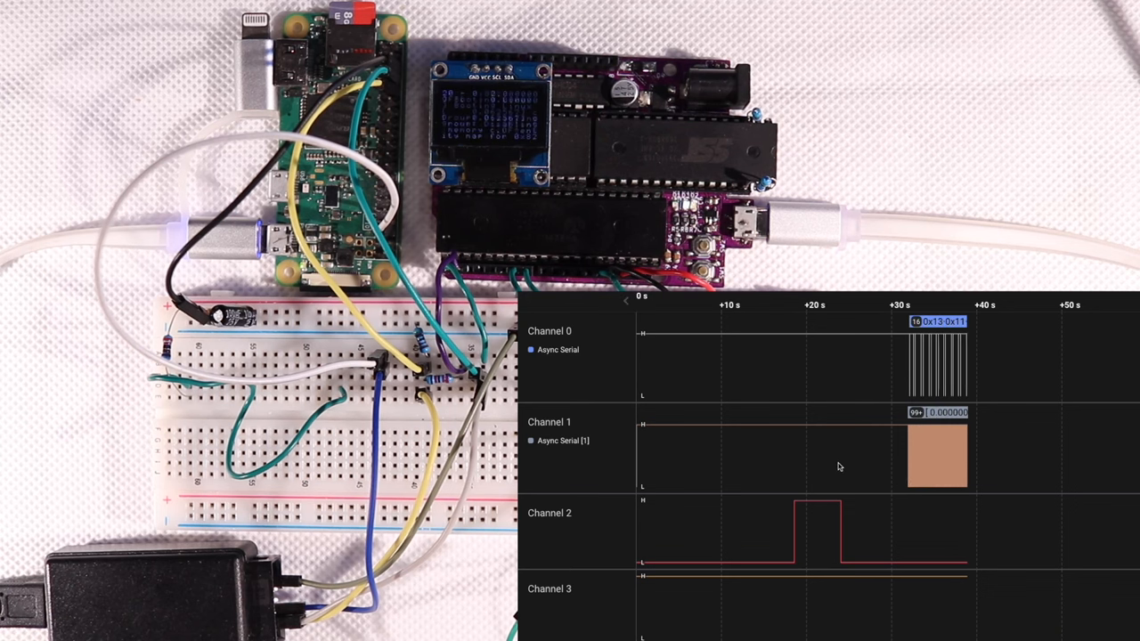
scroll(1066, 410, "up", 5)
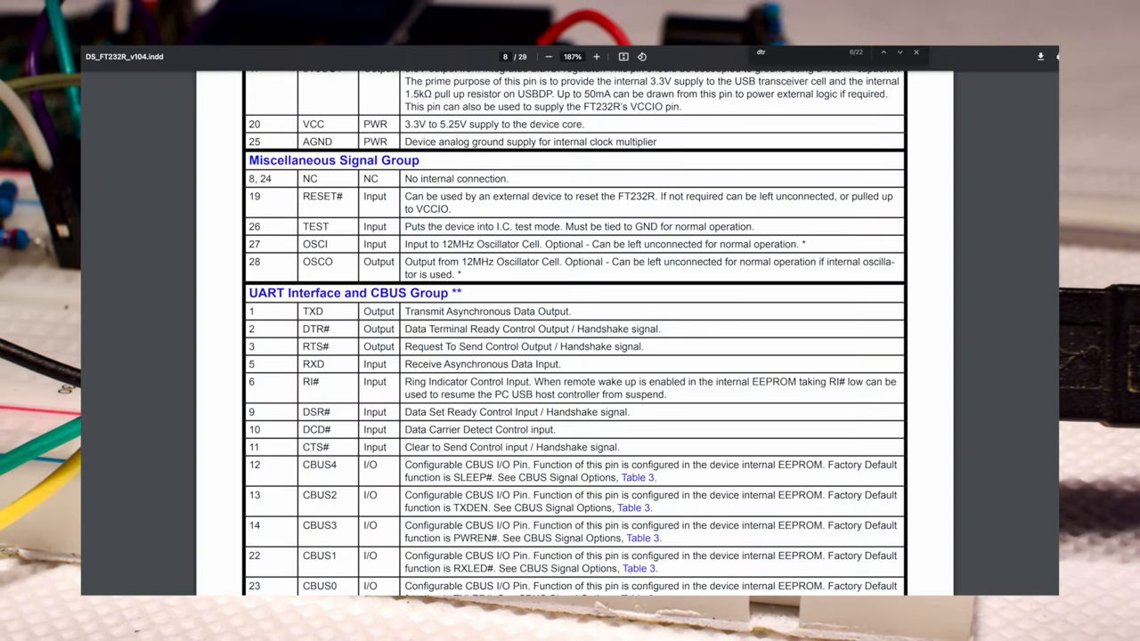
double_click(374, 447)
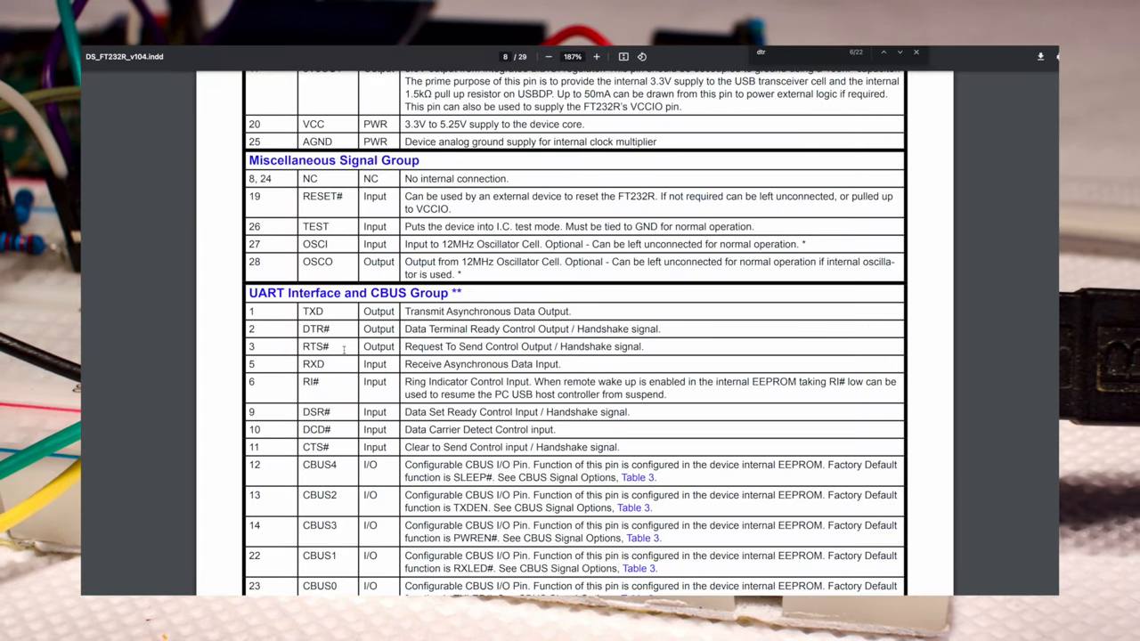
double_click(343, 348)
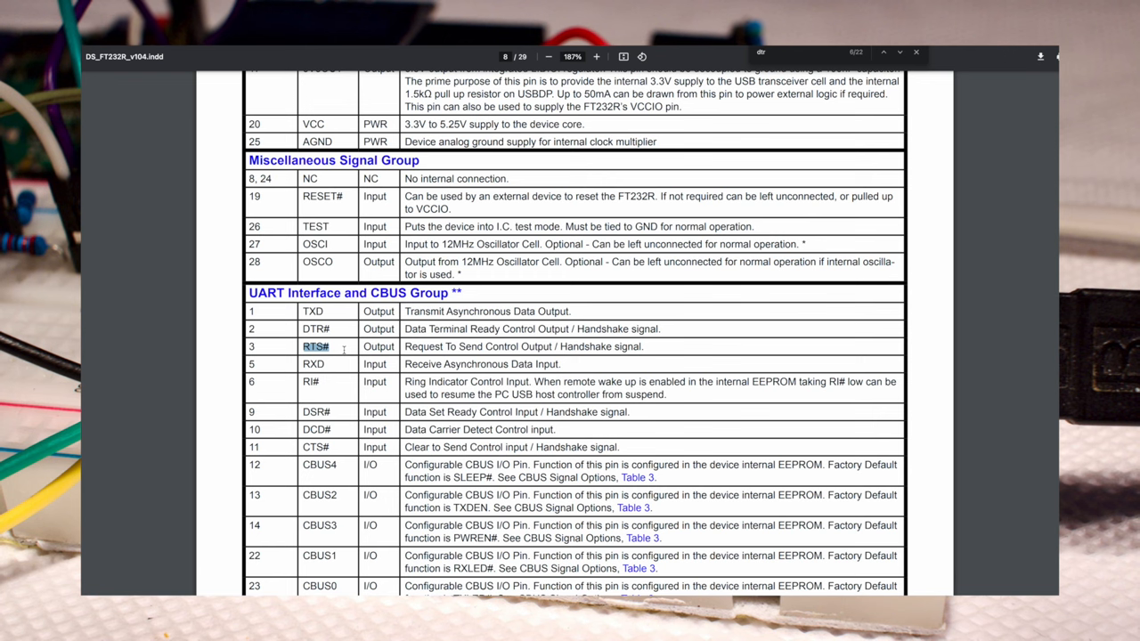
left_click(303, 347)
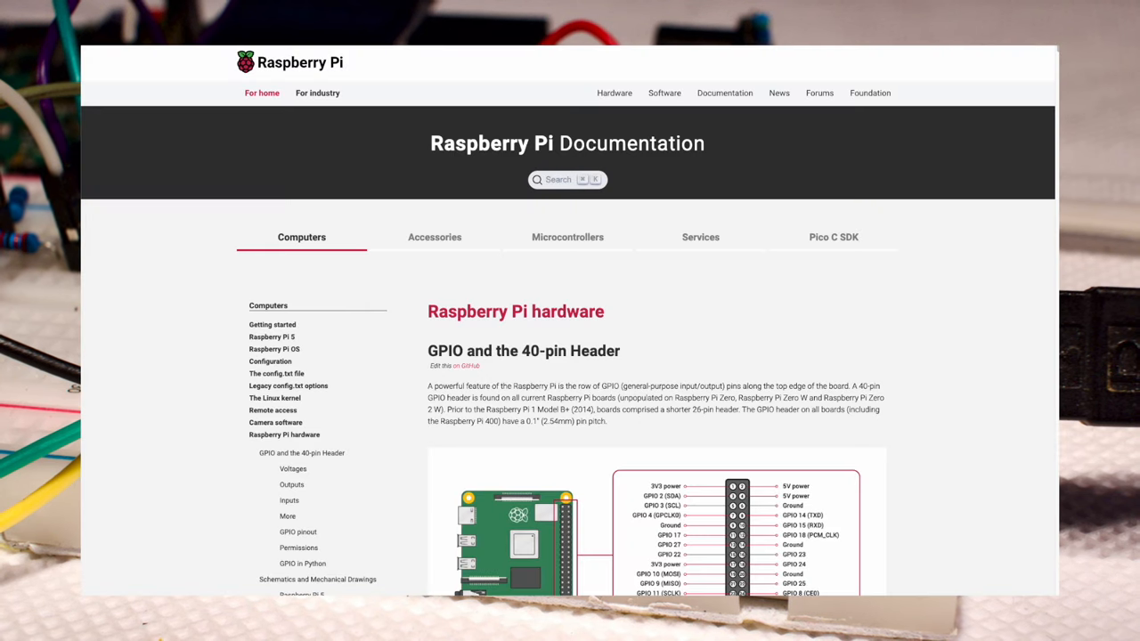
scroll(942, 541, "down", 2)
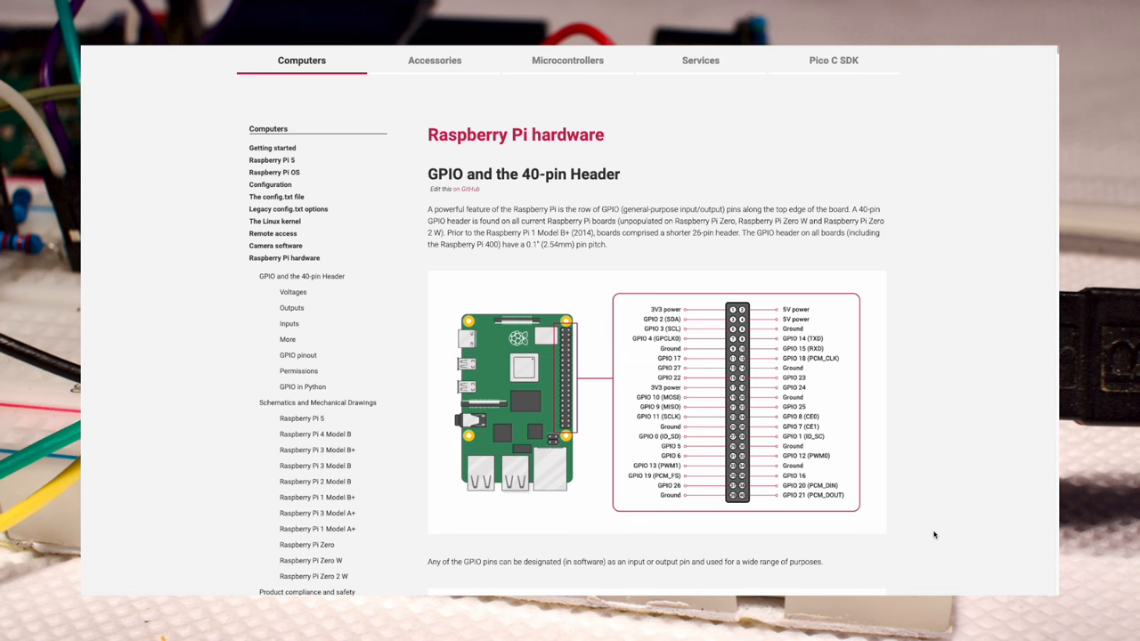
scroll(934, 534, "down", 1)
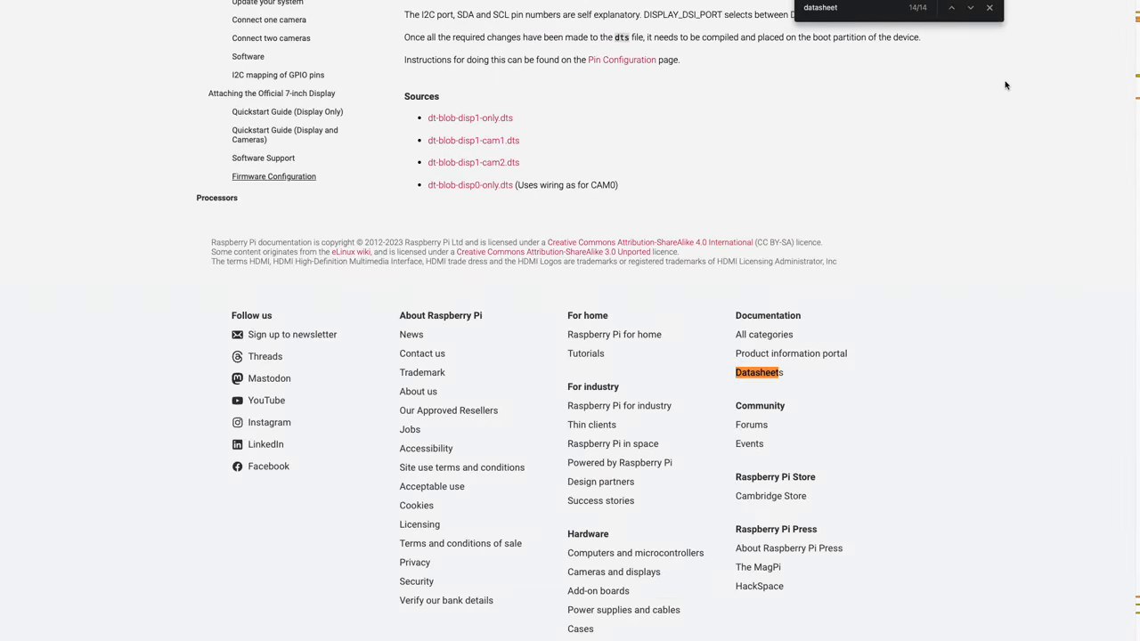
Open the BCM2835 ARM Peripherals PDF from the Datasheets listing and start a search for 'cts'
left_click(752, 376)
left_click(452, 226)
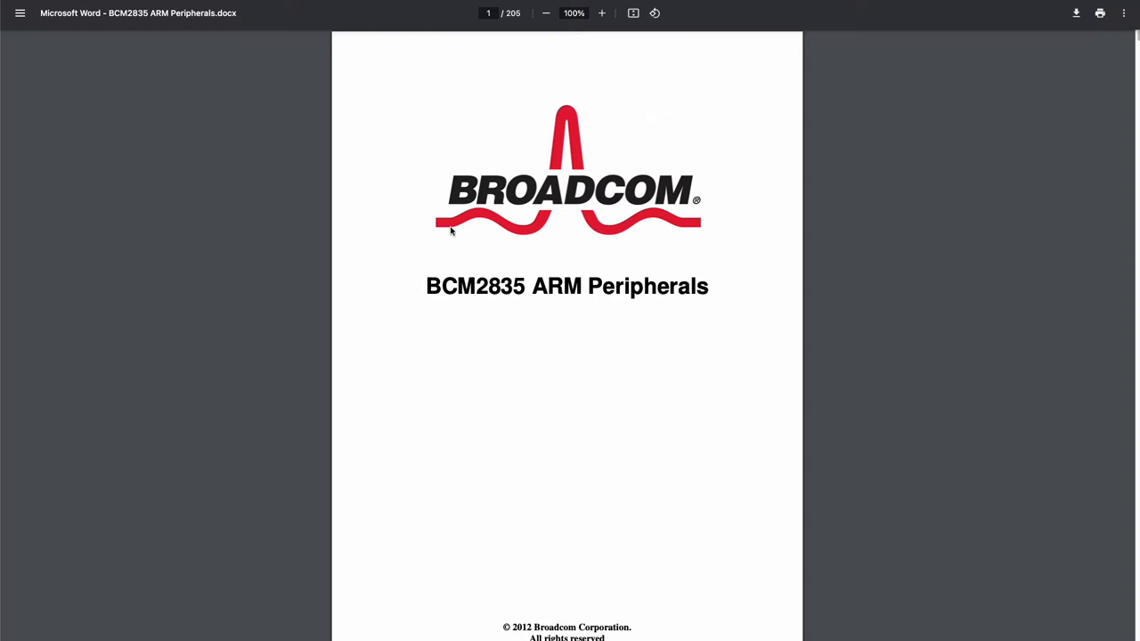
scroll(877, 429, "down", 15)
scroll(877, 428, "down", 15)
scroll(846, 432, "down", 15)
scroll(806, 434, "down", 15)
scroll(806, 435, "down", 10)
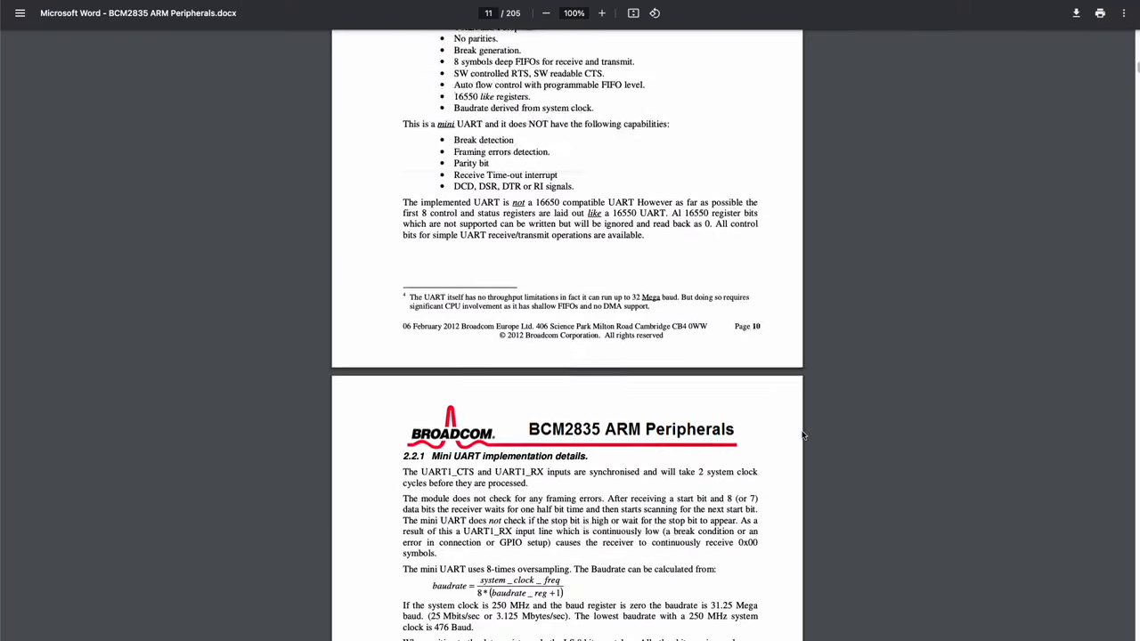
scroll(806, 435, "down", 10)
key("ctrl+f")
type("cts")
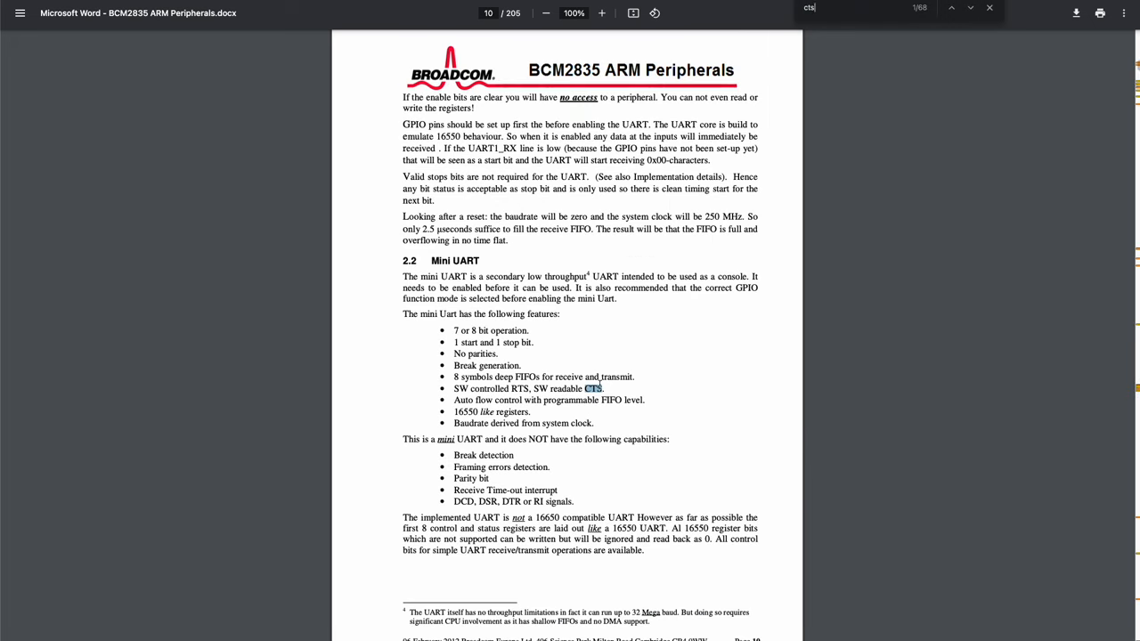
Step through the CTS matches to reach the GPIO Alternative Function Assignments table
key("Return")
key("Return")
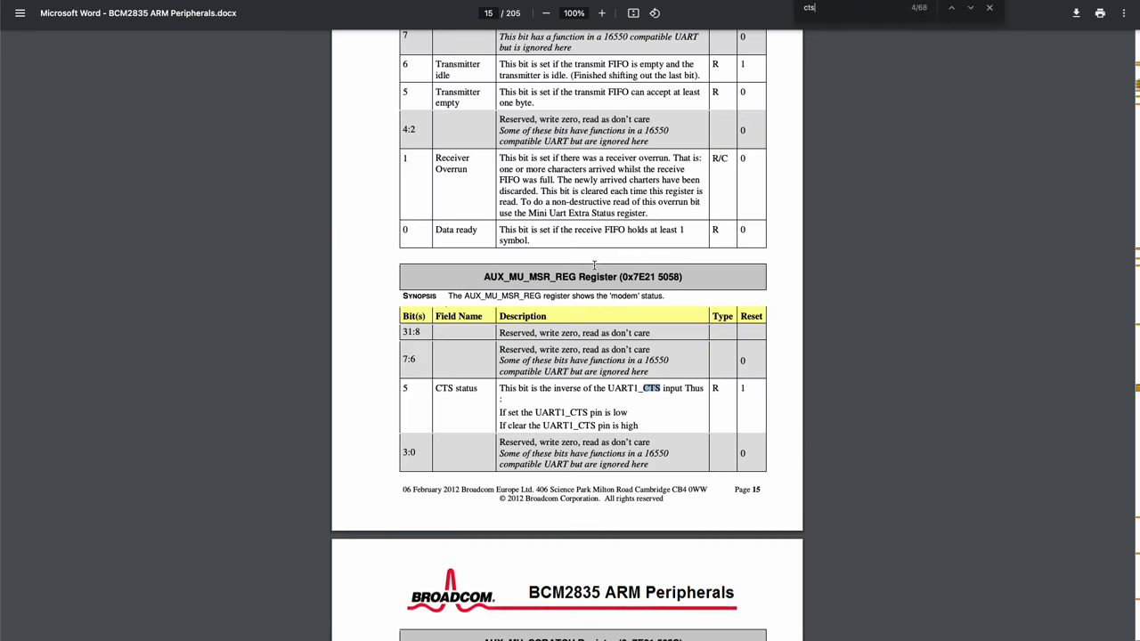
key("Return")
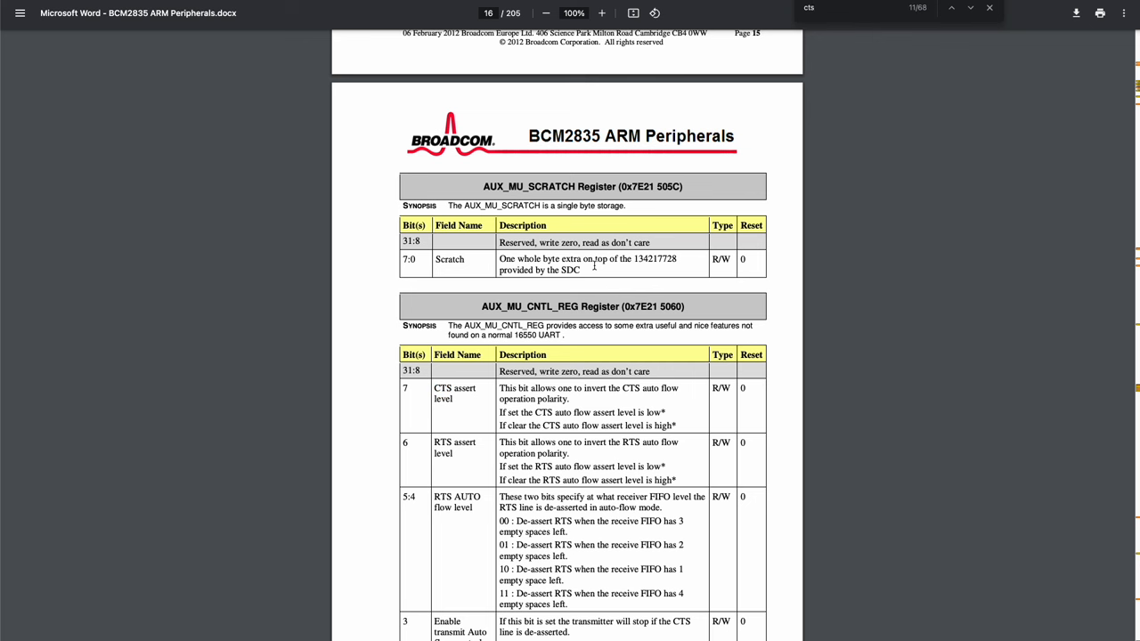
key("Return")
key("Return")
key("Return")
key("Return")
key("Return")
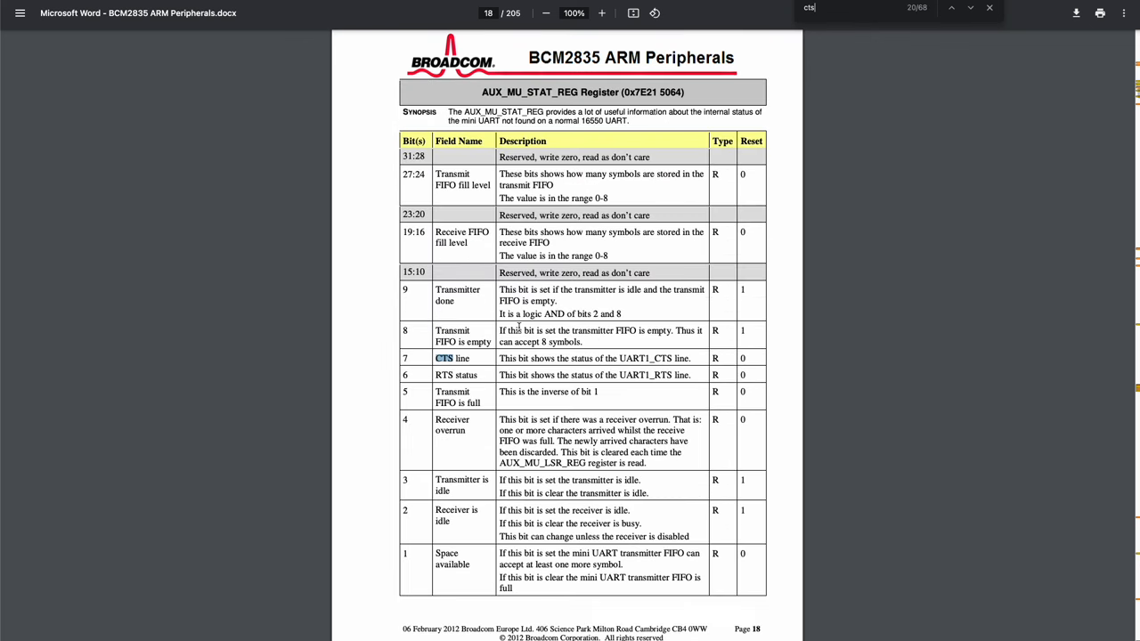
key("Return")
key("Return")
key("Return")
key("Return")
key("Return")
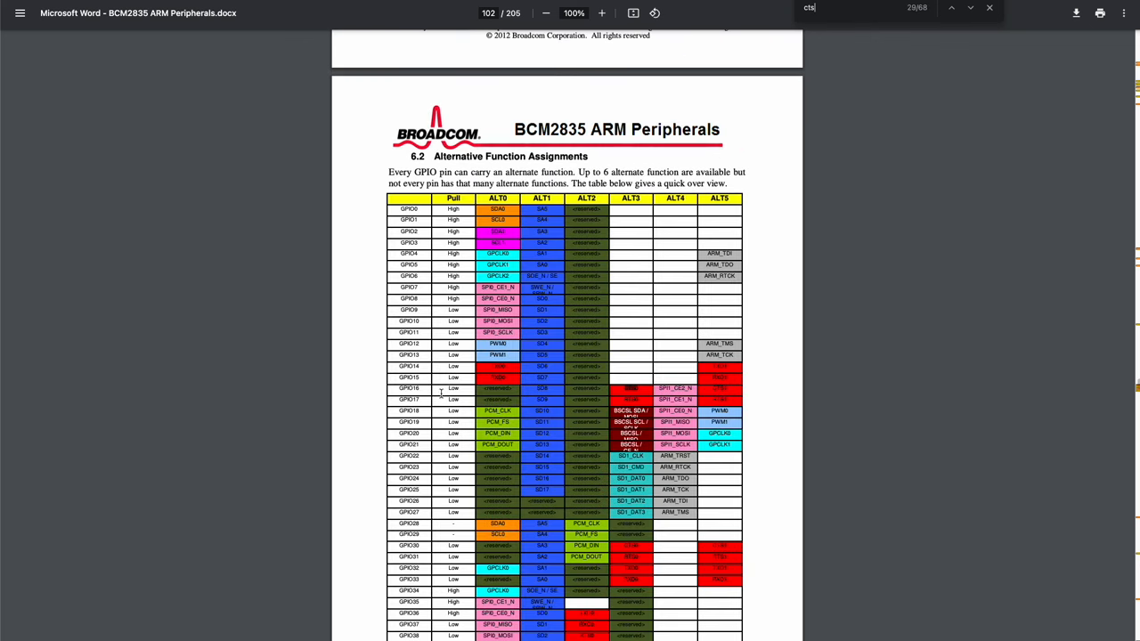
scroll(403, 400, "down", 3)
scroll(404, 400, "down", 2)
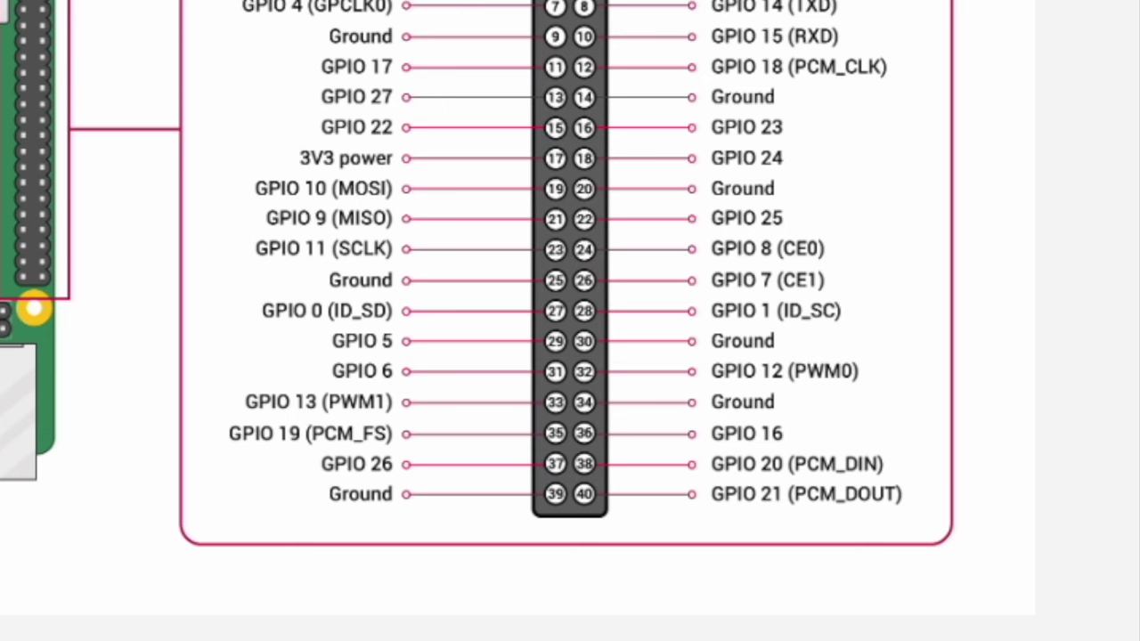
scroll(570, 321, "down", 1)
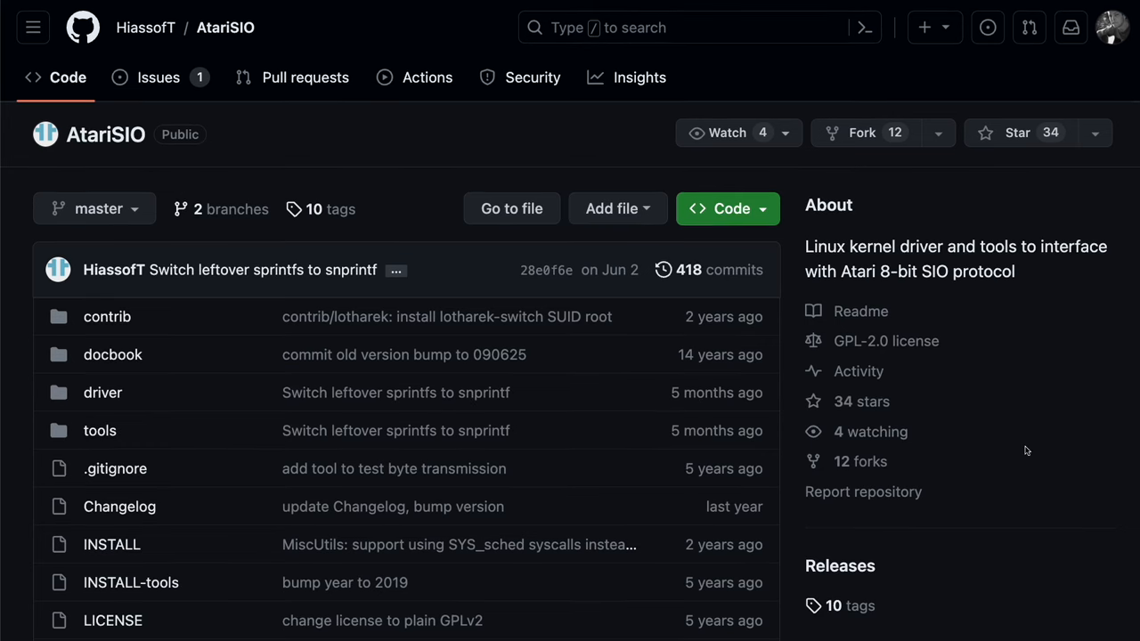
Browse into AtariSIO's contrib/rpi folder listing the uart-ctsrts overlay files
left_click_drag(801, 210, 1042, 276)
left_click(1041, 277)
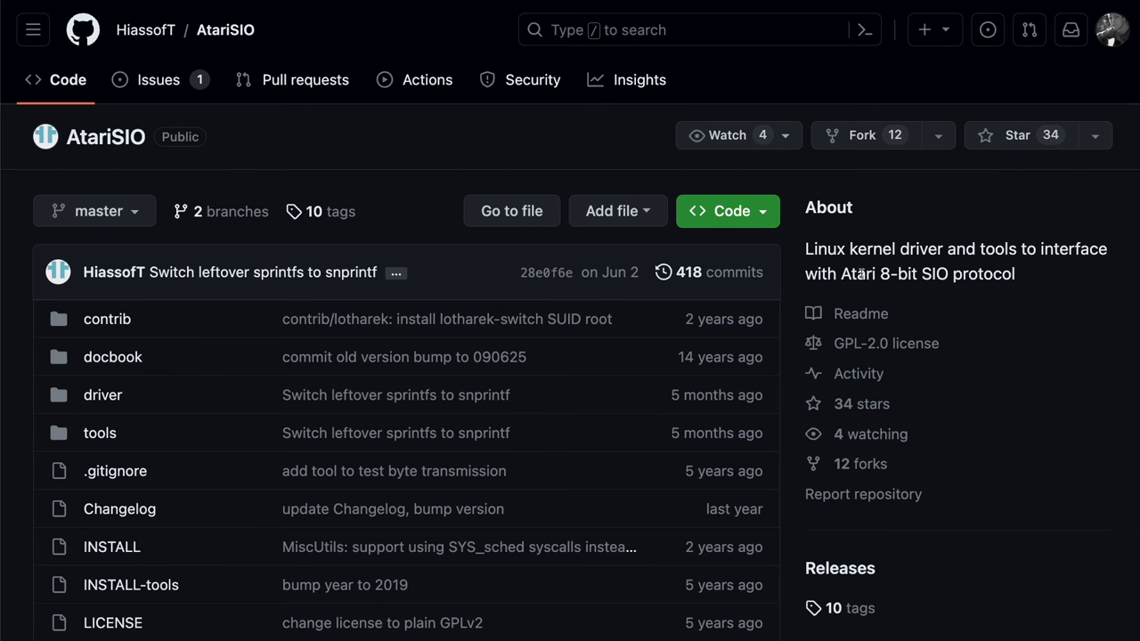
left_click(107, 318)
left_click(403, 382)
scroll(481, 445, "down", 1)
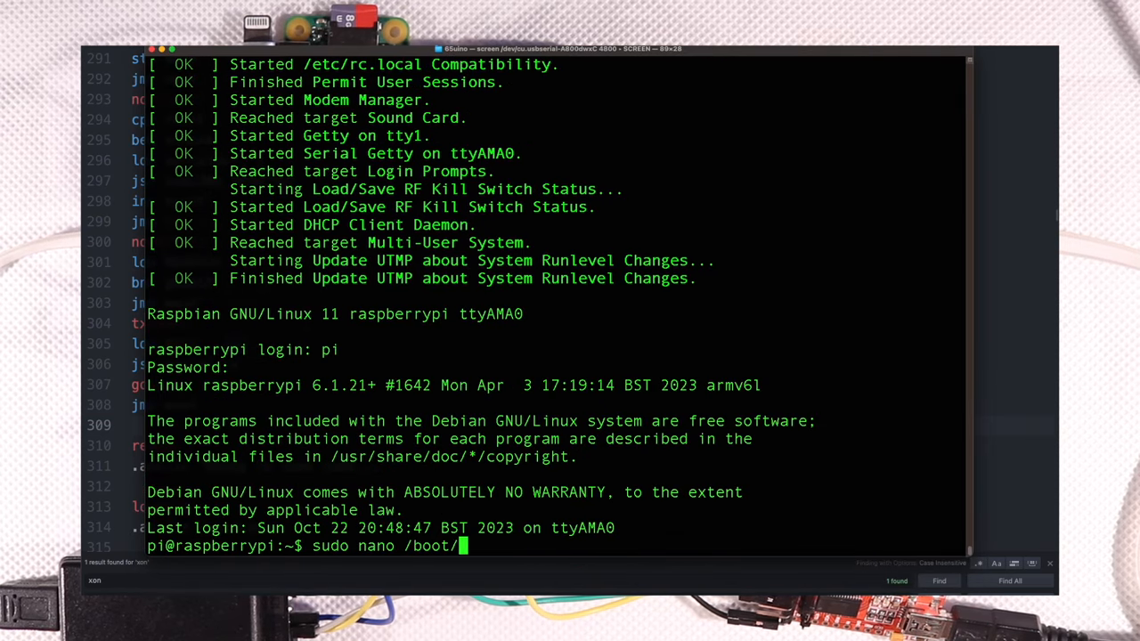
type("config.txt")
Run sudo nano /boot/config.txt to open the Pi's boot config as root
key("Return")
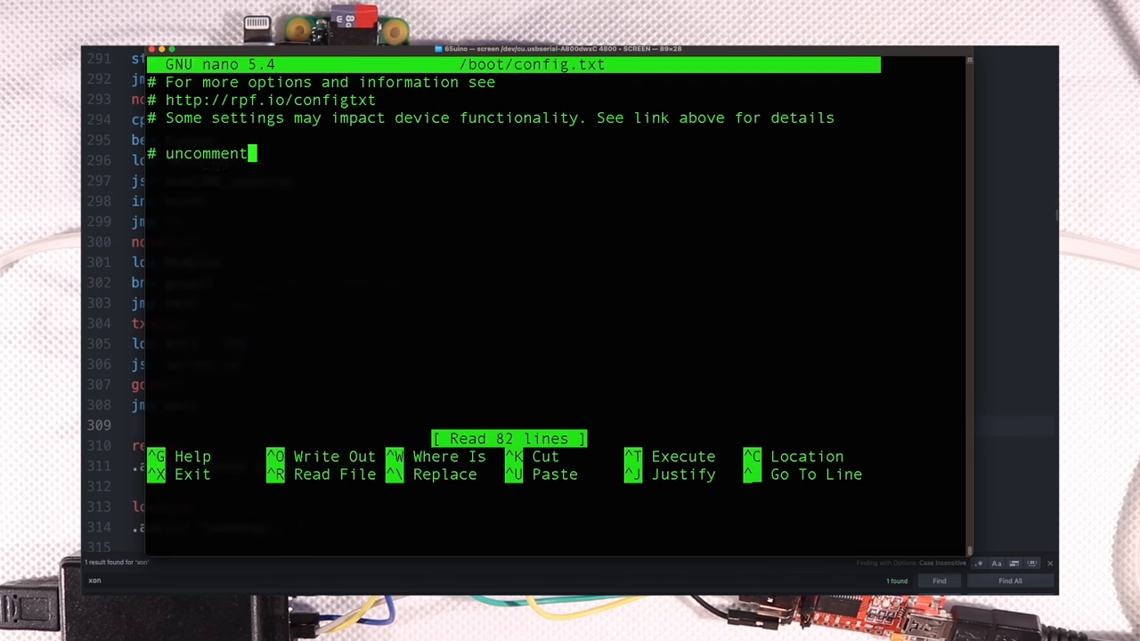
Review the uart-ctsrts overlay line at the end of config.txt, exit nano and clear the shell screen
key("Page_Down")
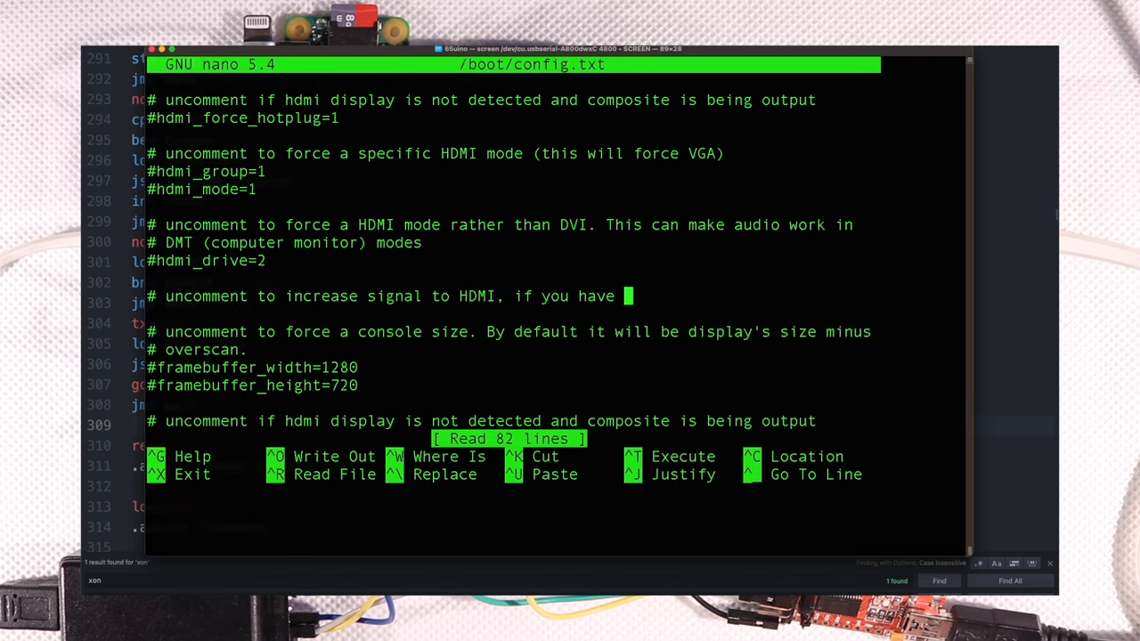
key("Page_Down")
key("Page_Down")
key("Page_Down")
key("Page_Down")
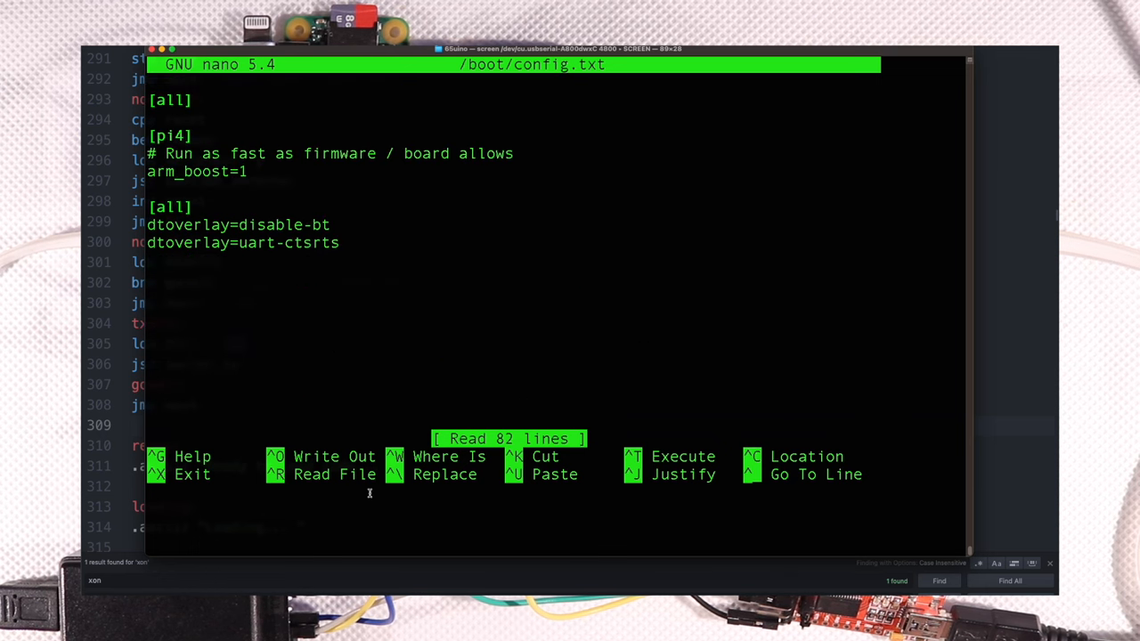
left_click_drag(241, 243, 340, 243)
left_click(340, 241)
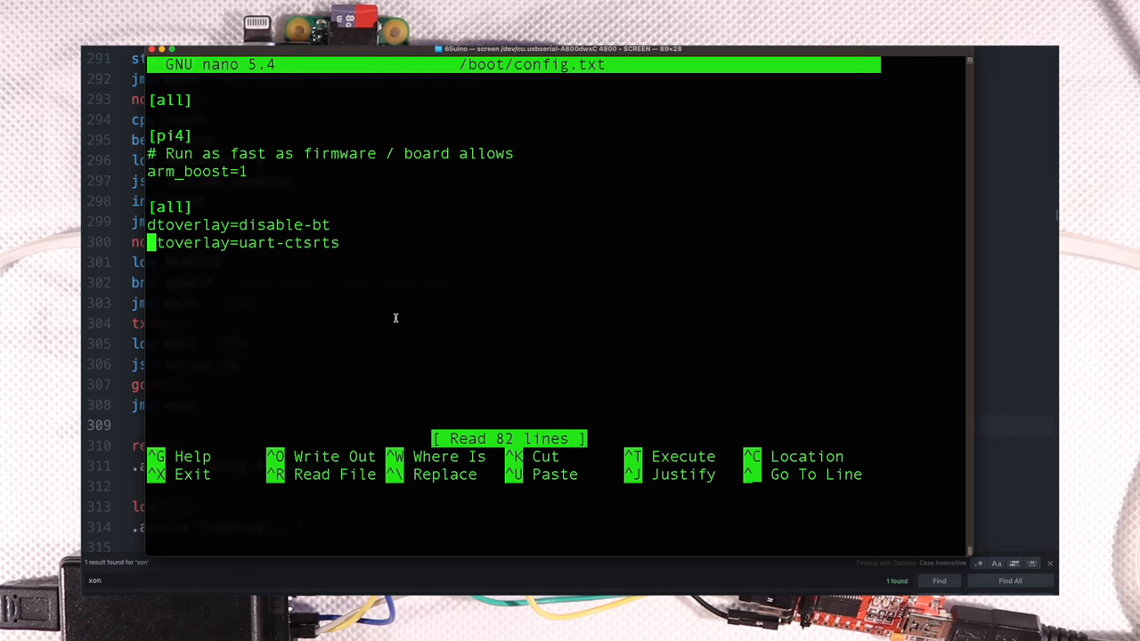
key("ctrl+x")
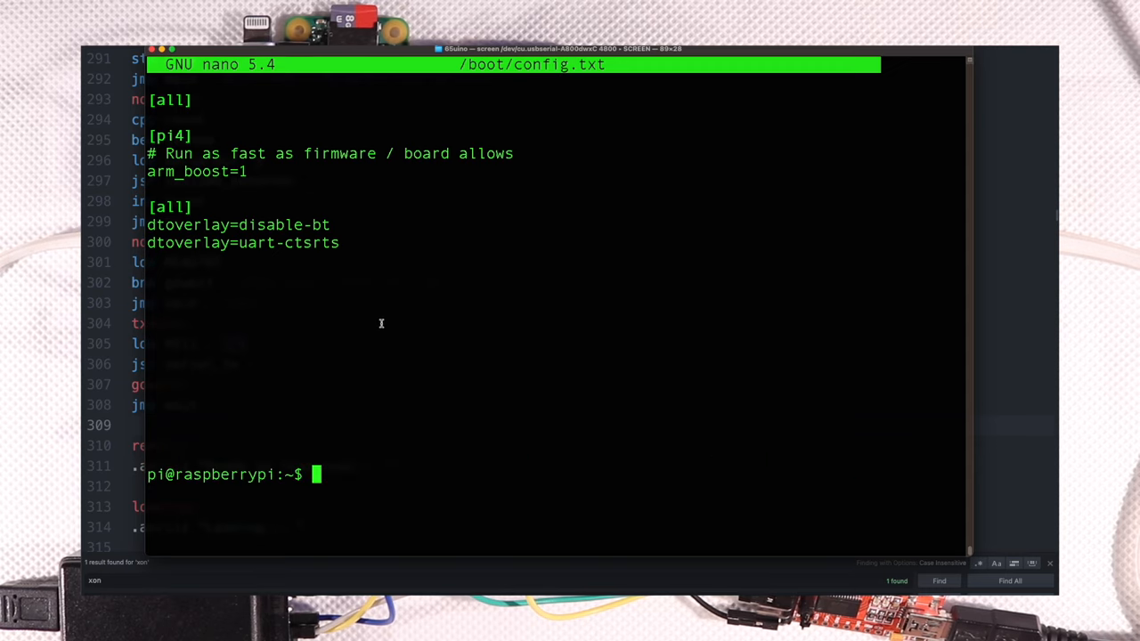
type("clear")
key("Return")
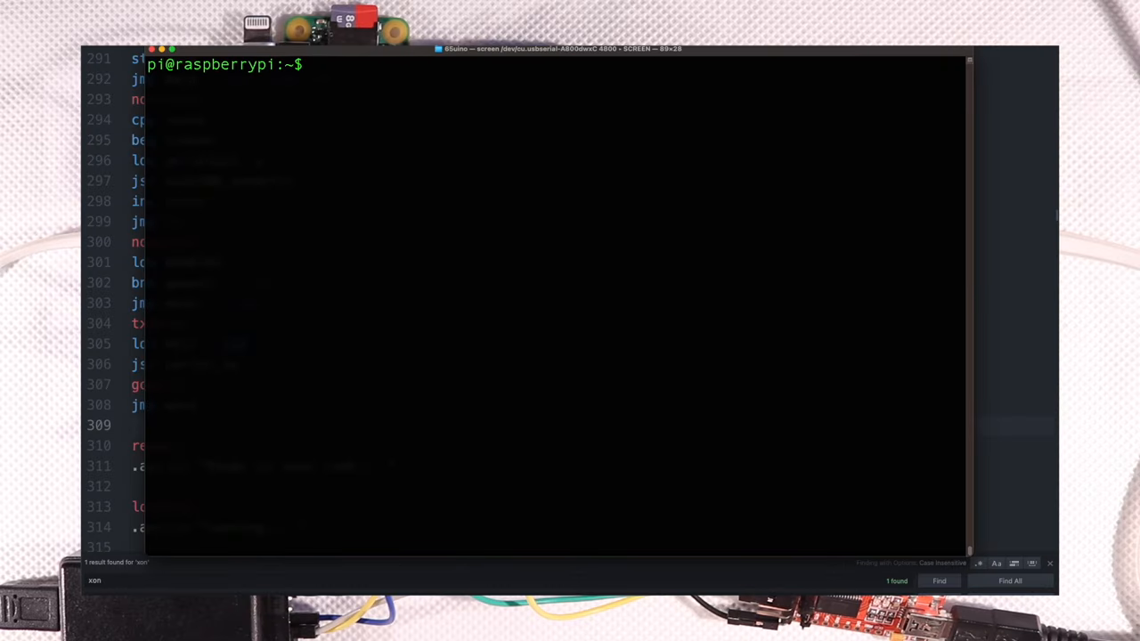
type("stty -")
type("F /dev/ttyAma")
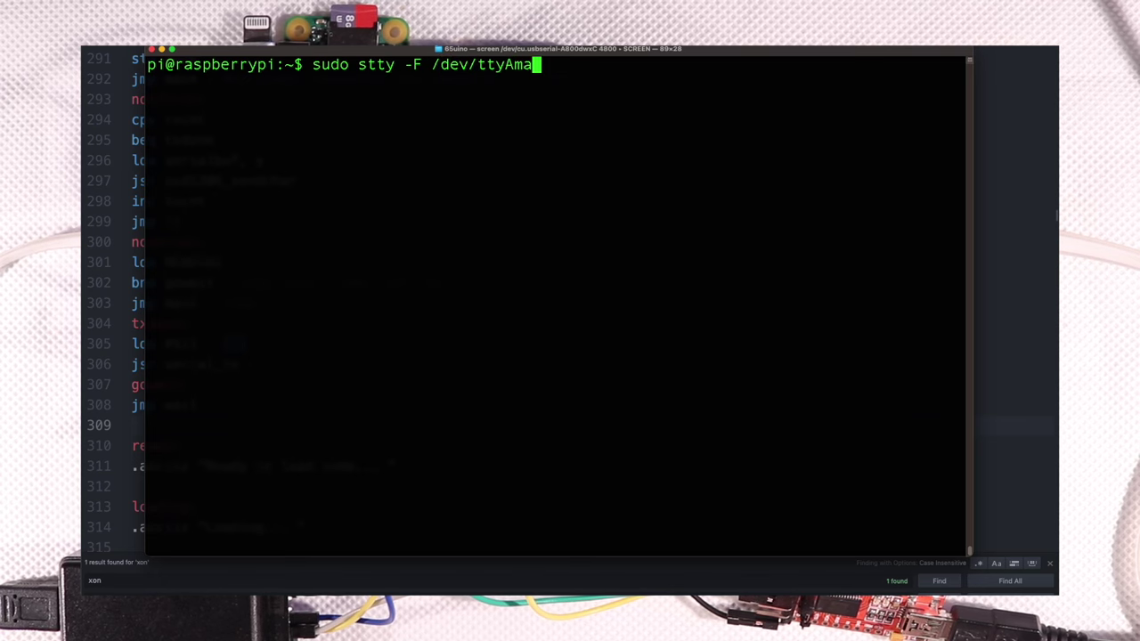
Run sudo stty -F /dev/ttyAMA0 crtscts, then rerun with -a to confirm crtscts in the port settings
key("Tab")
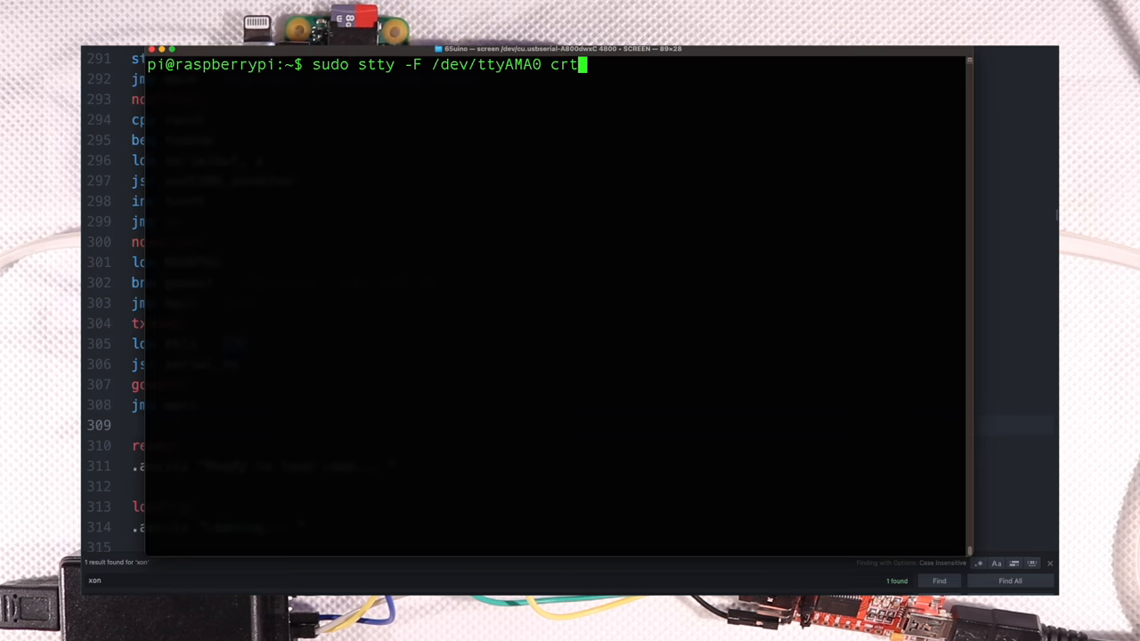
type("scts")
key("Return")
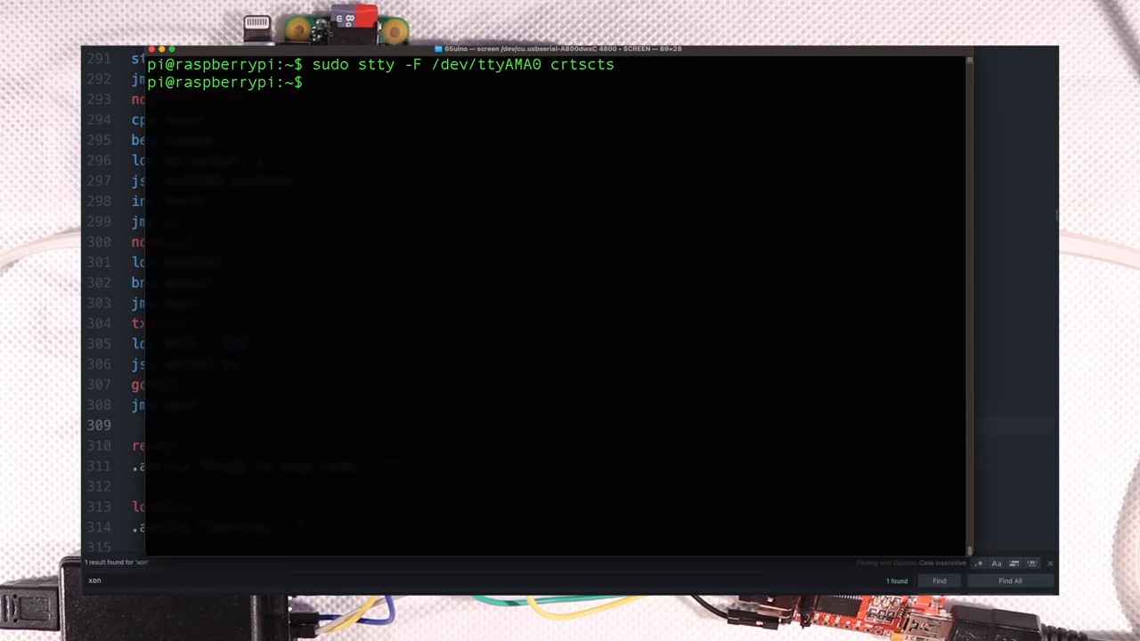
key("Up")
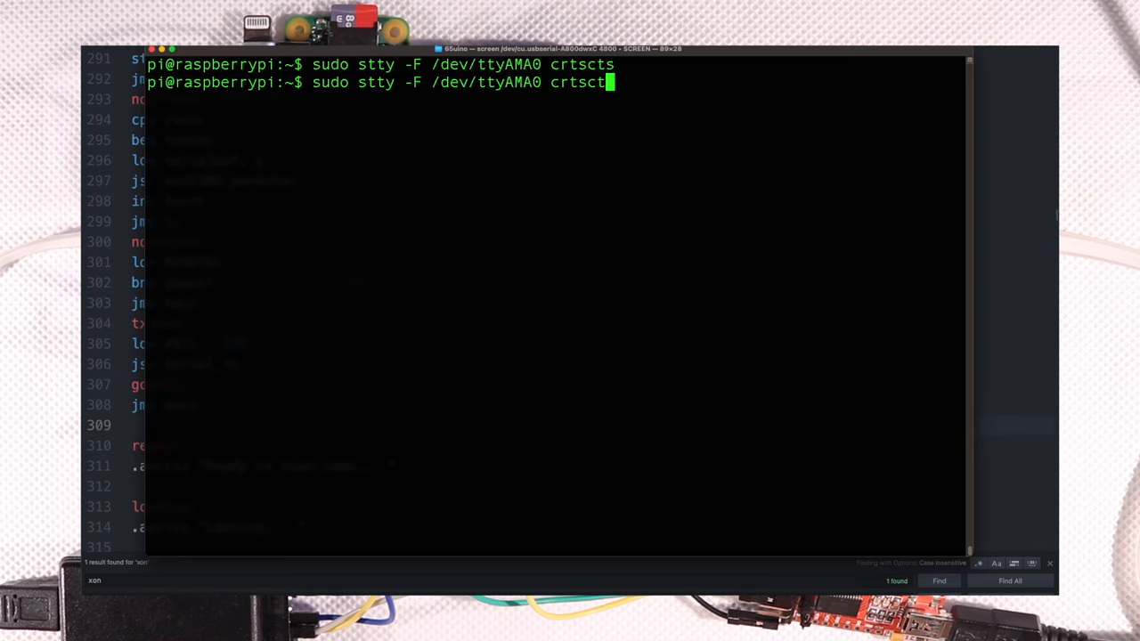
type("-a")
key("Return")
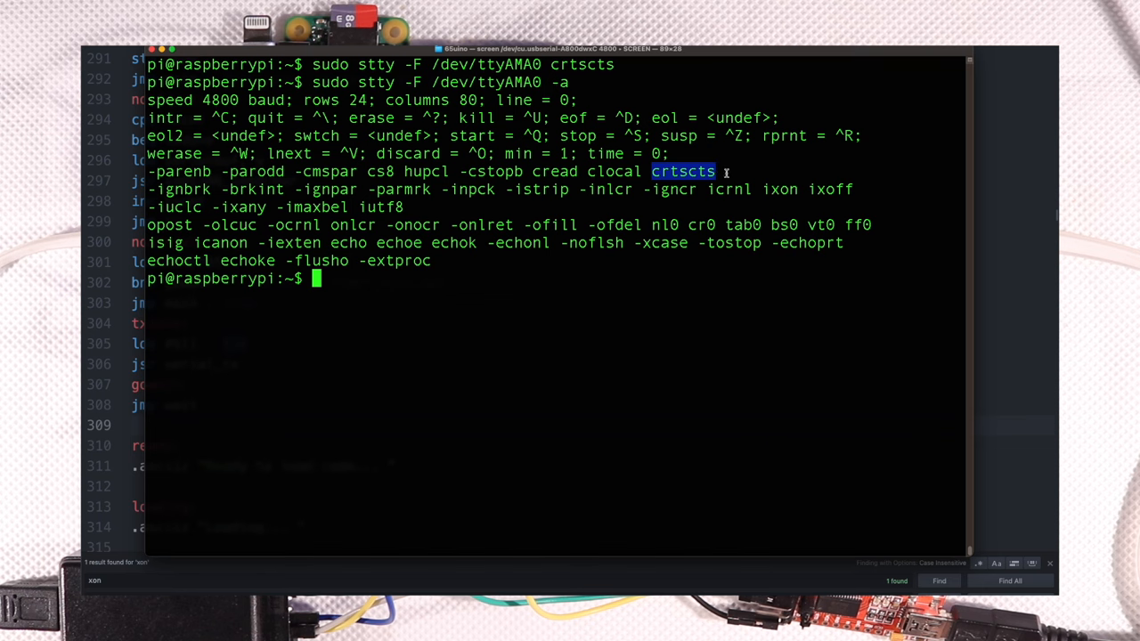
left_click(481, 388)
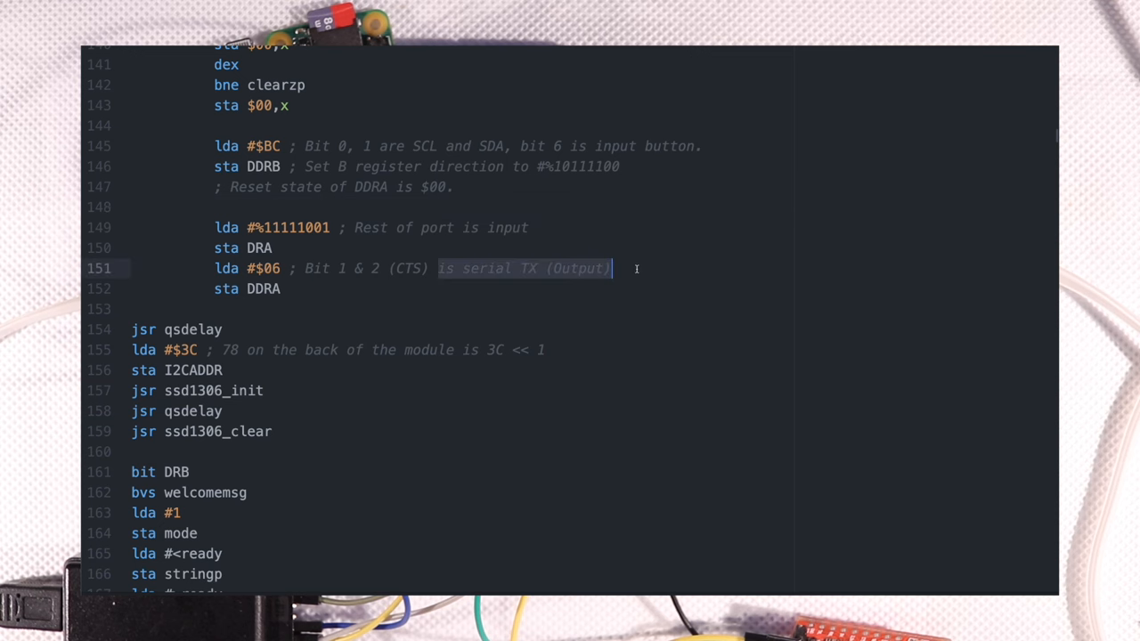
In the wait routine, replace the DDRA code with and #%11111011 / sta DRA to pull CTS low, and copy those lines
key("BackSpace")
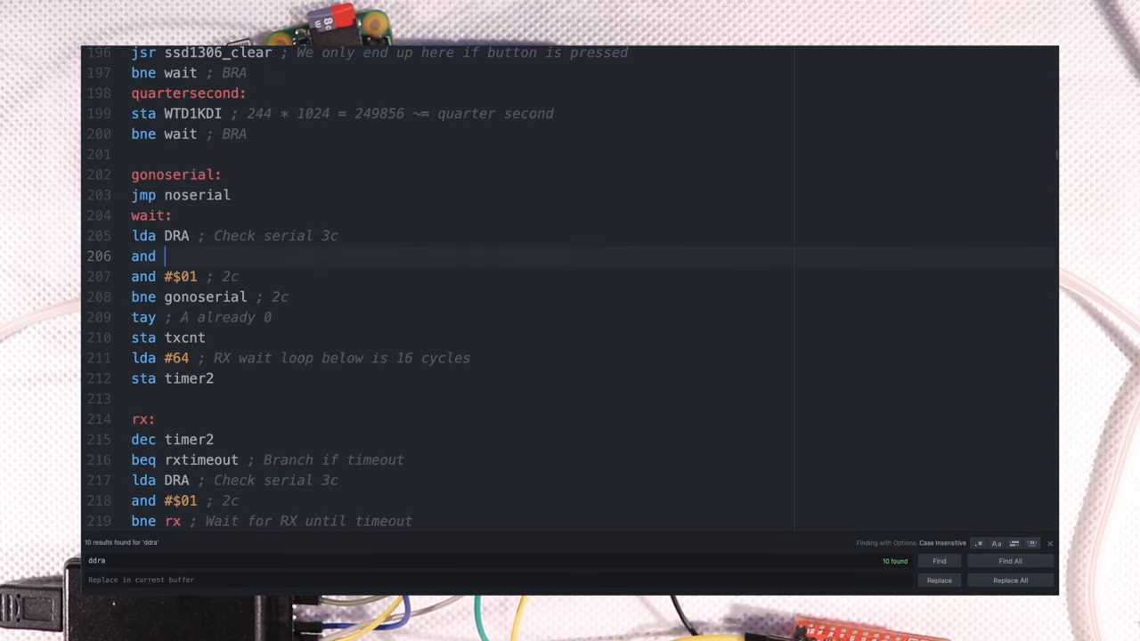
key("BackSpace")
type("%11111011")
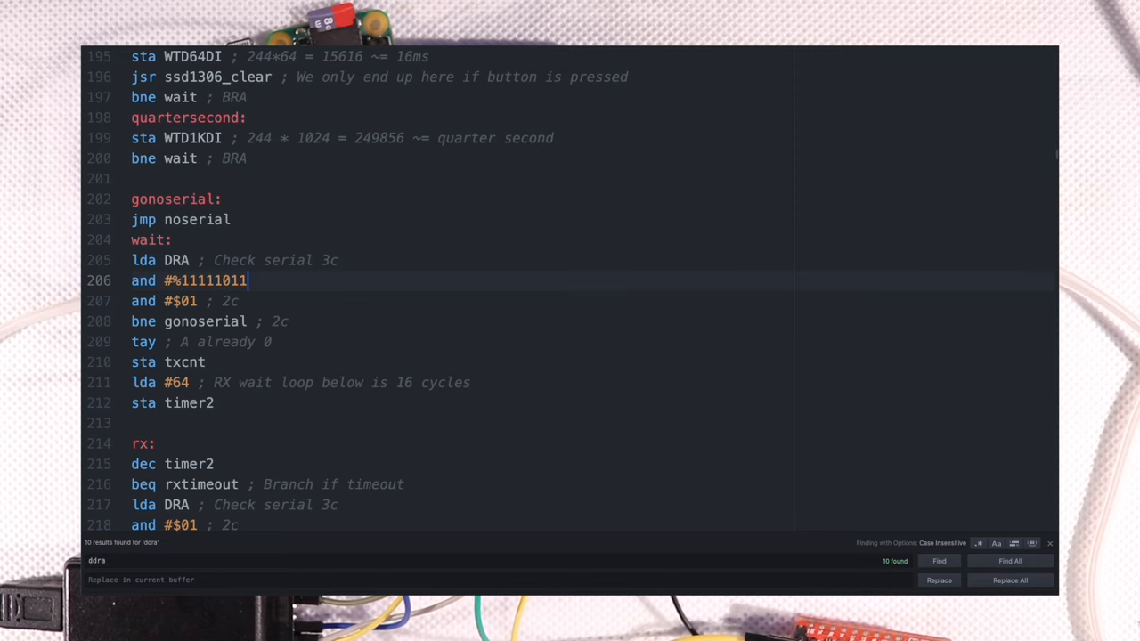
type(" ; CTS low")
key("Return")
type("sta DRA")
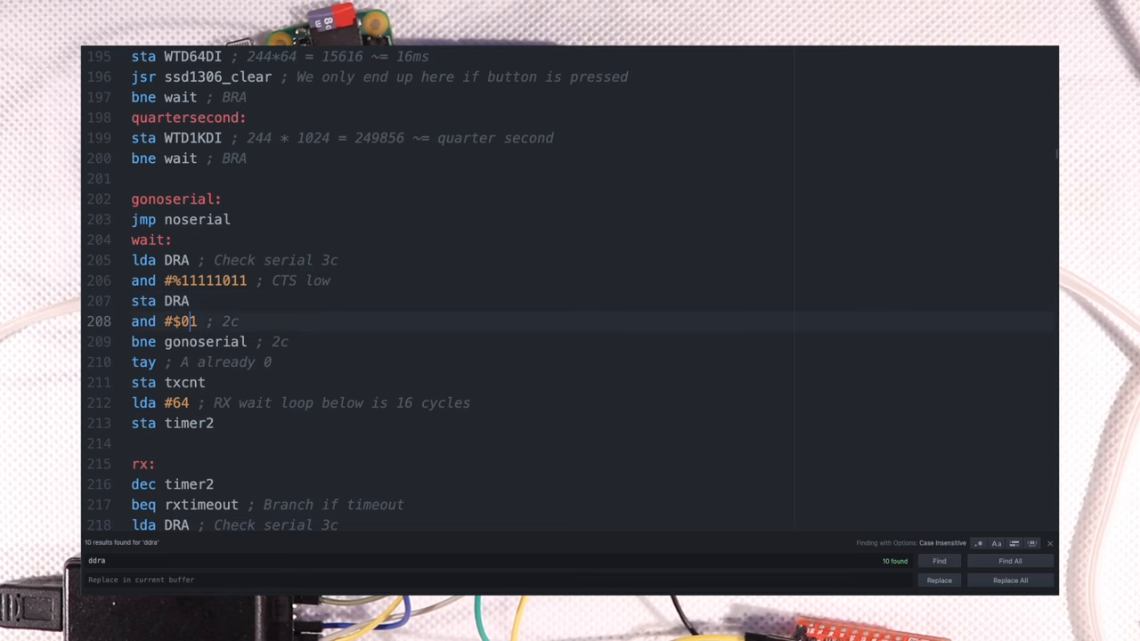
key("shift+Up")
key("shift+Up")
key("shift+Home")
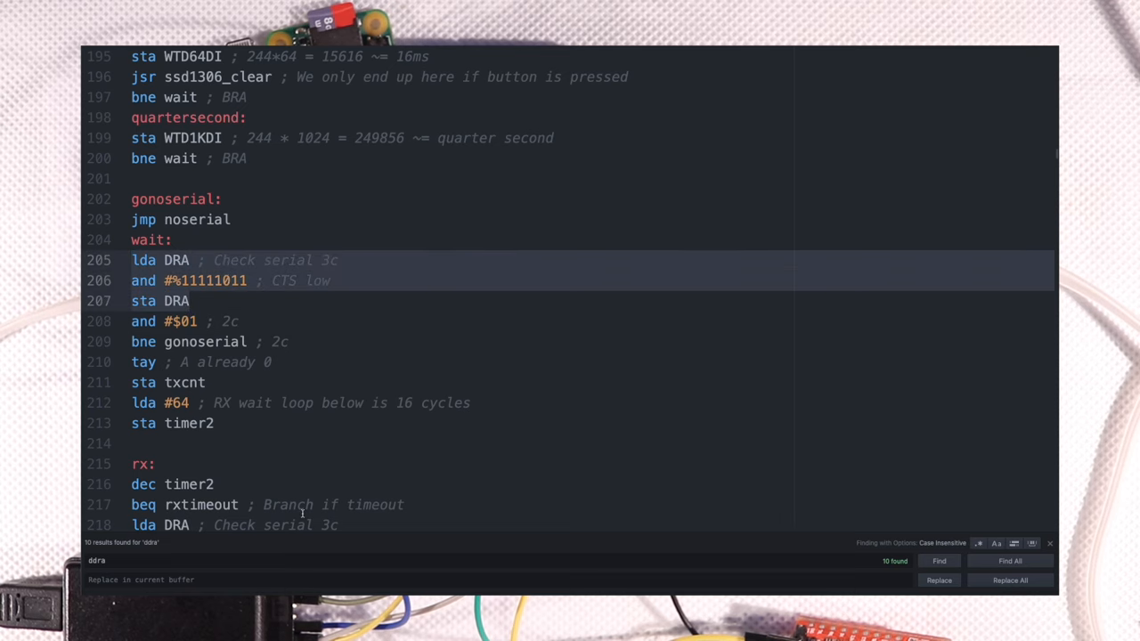
key("ctrl+c")
scroll(209, 458, "down", 10)
Paste the CTS lines into rx_err as ora #4 for overflow, and change txdone to and #$fb
left_click_drag(191, 263, 131, 223)
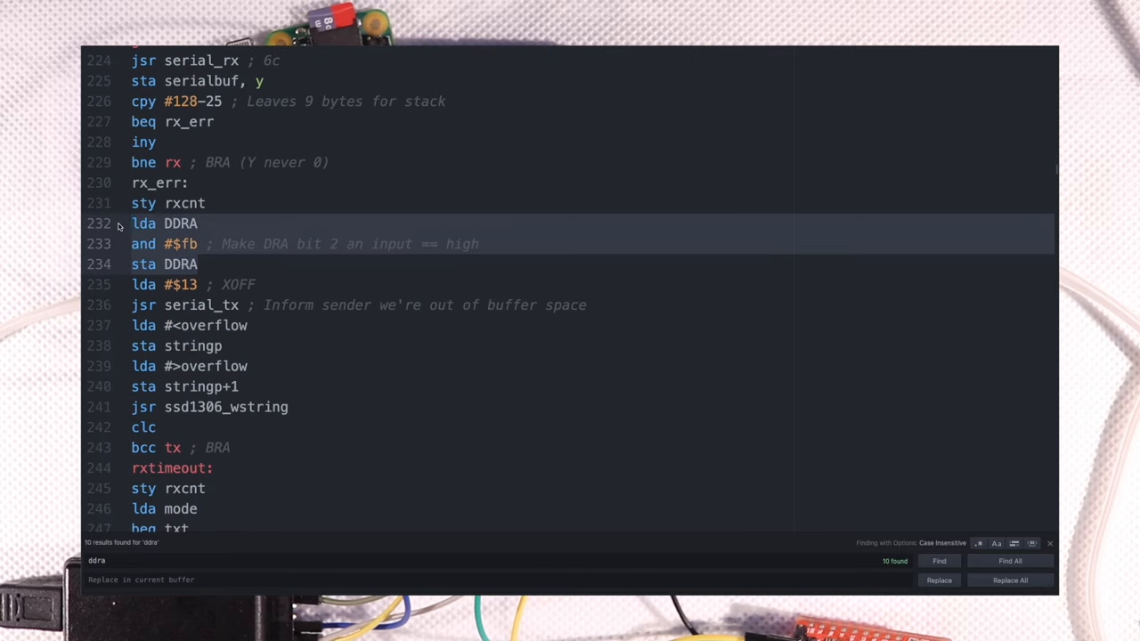
key("ctrl+v")
left_click_drag(213, 223, 338, 224)
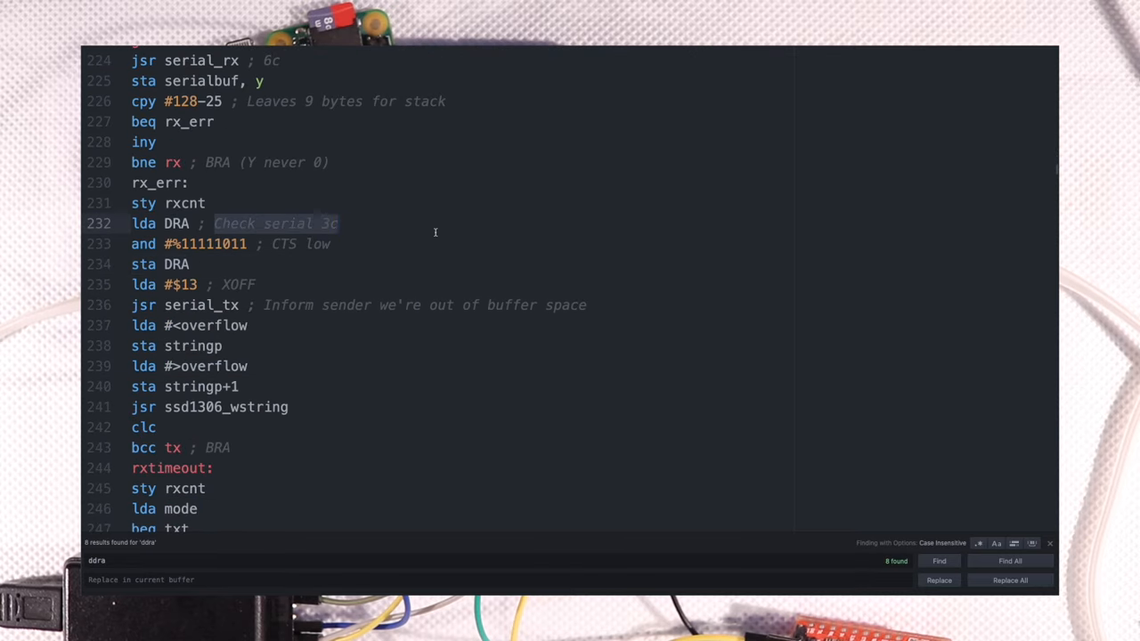
key("BackSpace")
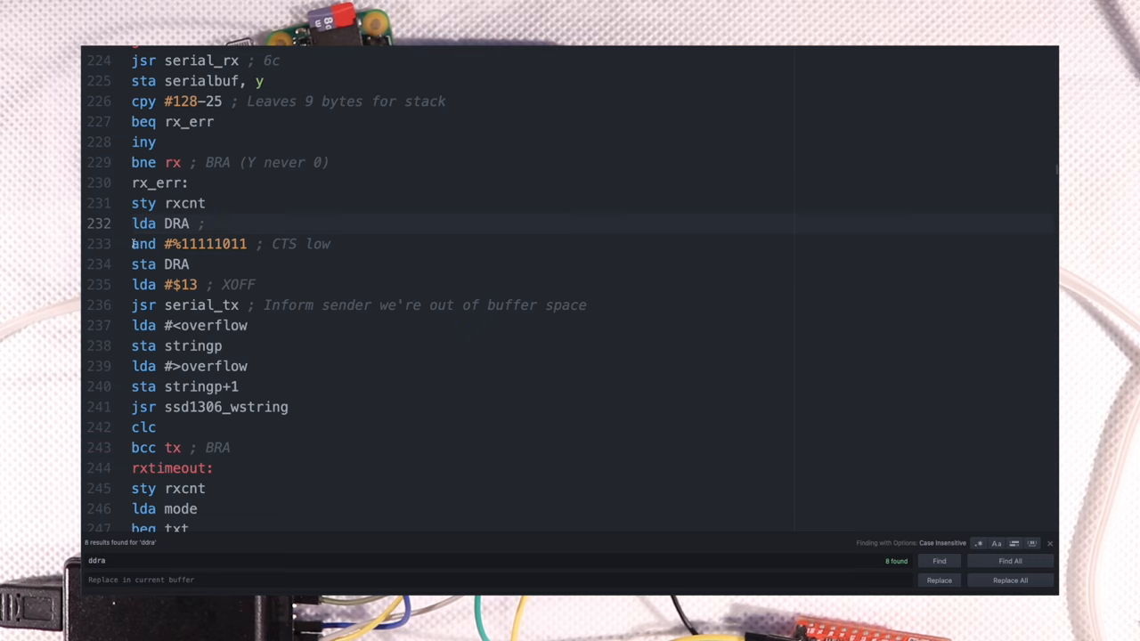
double_click(144, 243)
type("ora")
left_click_drag(172, 219, 247, 219)
type("4")
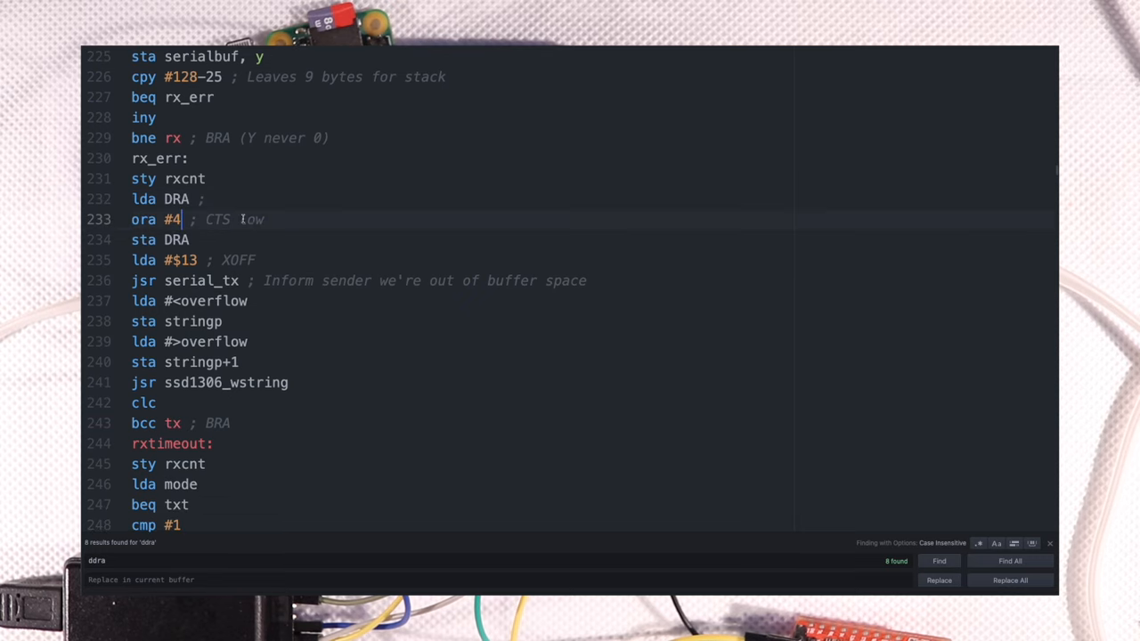
type("high")
scroll(238, 282, "down", 10)
scroll(203, 307, "down", 5)
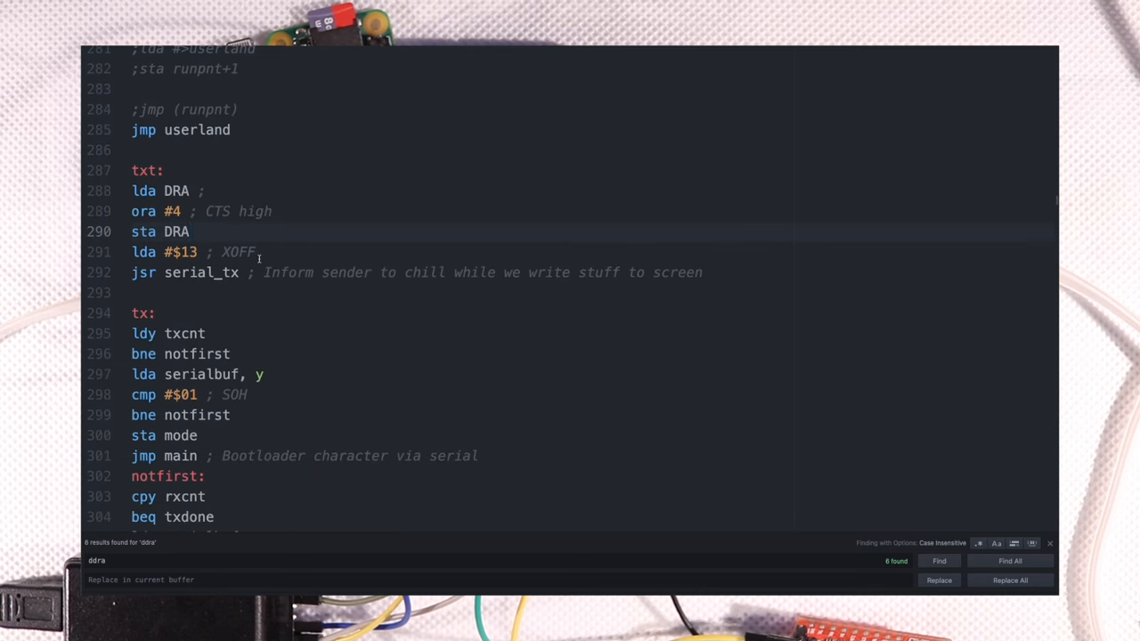
scroll(280, 320, "down", 10)
scroll(214, 248, "up", 3)
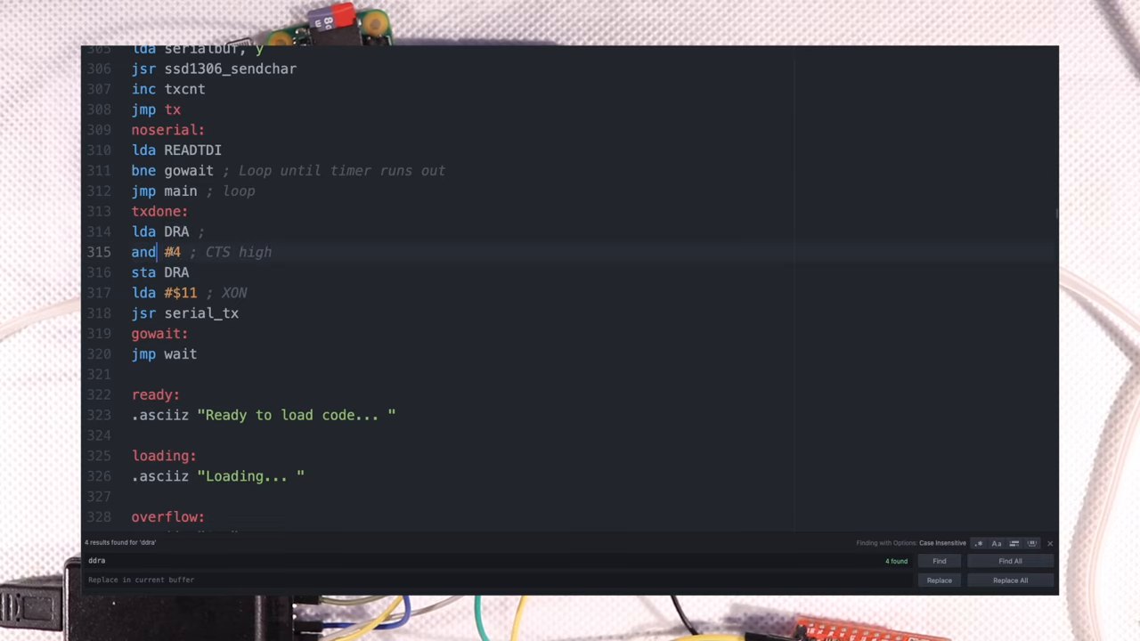
key("BackSpace")
type("$fb")
double_click(271, 252)
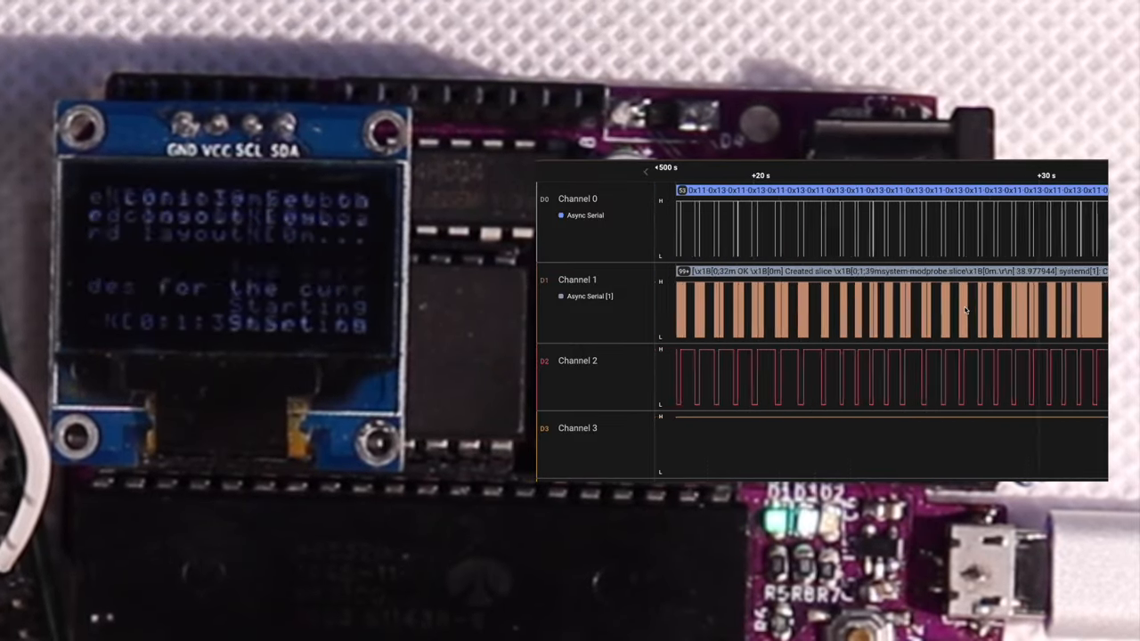
scroll(870, 305, "up", 8)
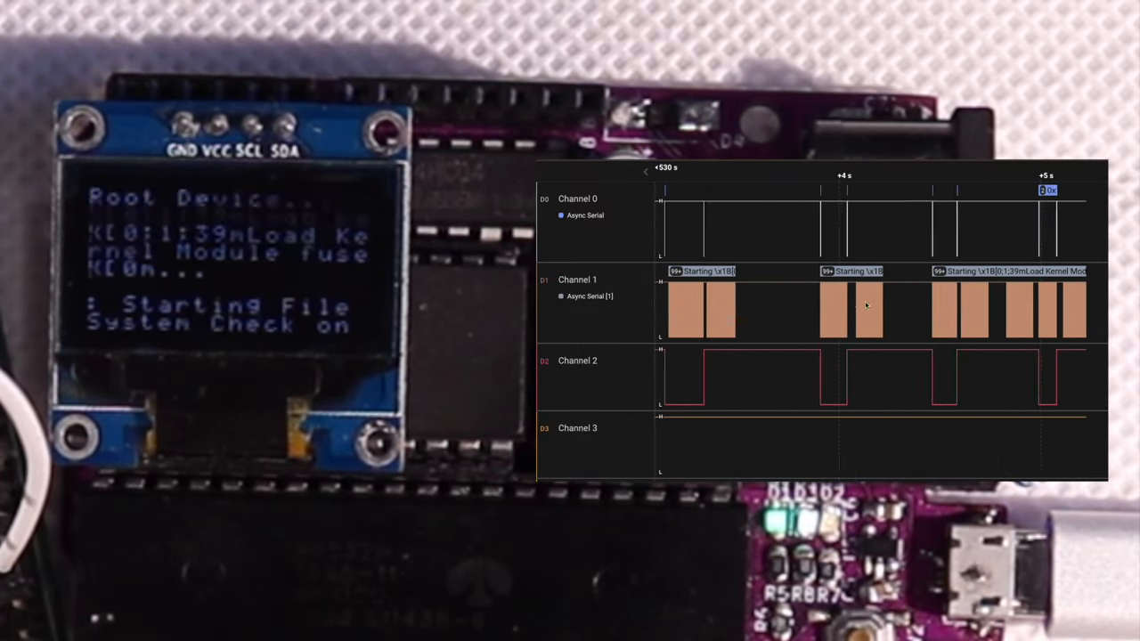
scroll(871, 305, "down", 8)
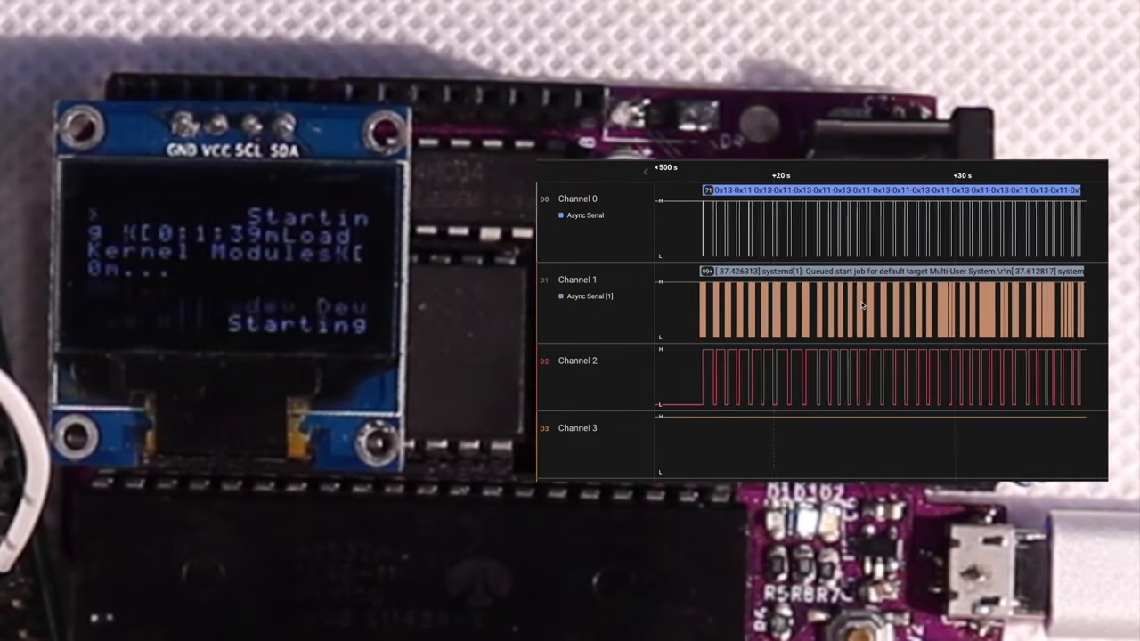